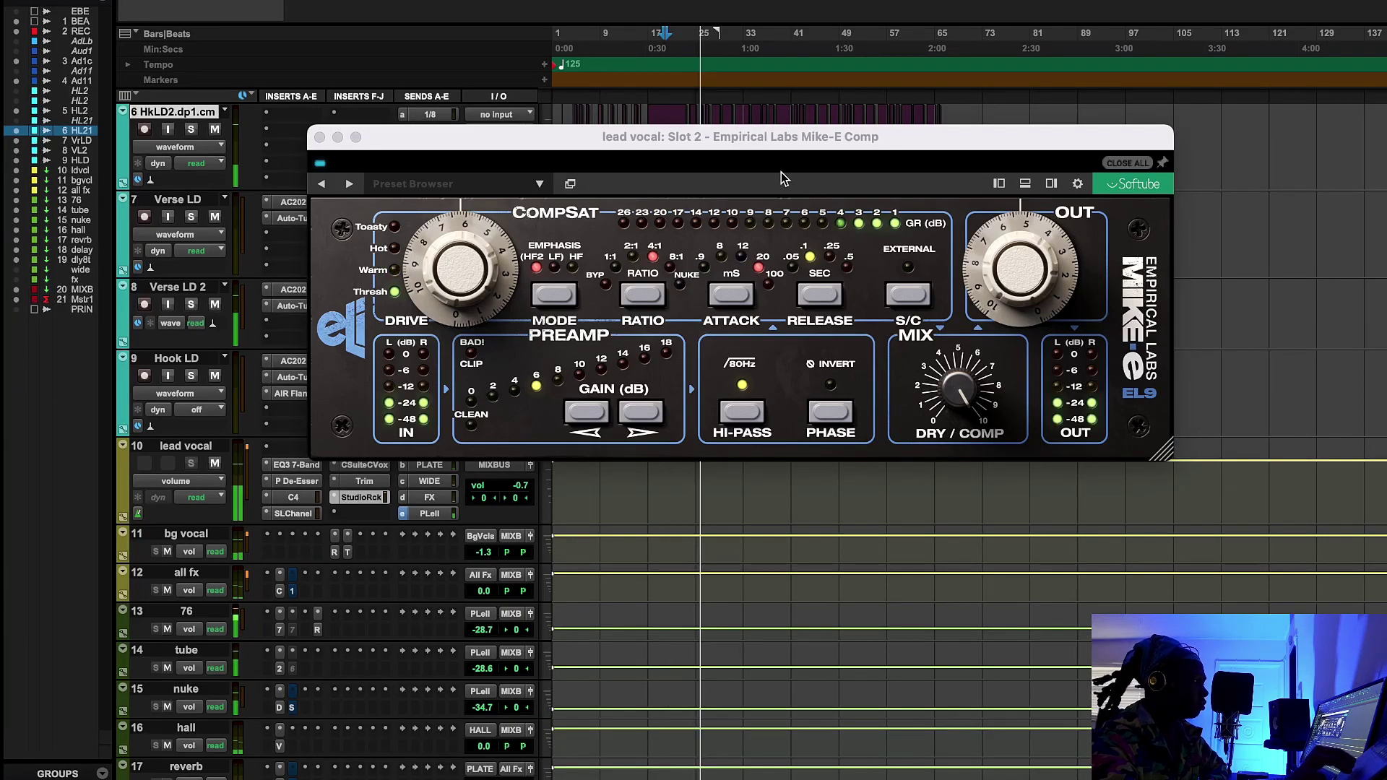
Step: Check the lead vocal's Mike-E compressor against its bypass during playback, set its output to 5.20, and stop playback
drag(758, 134, 755, 144)
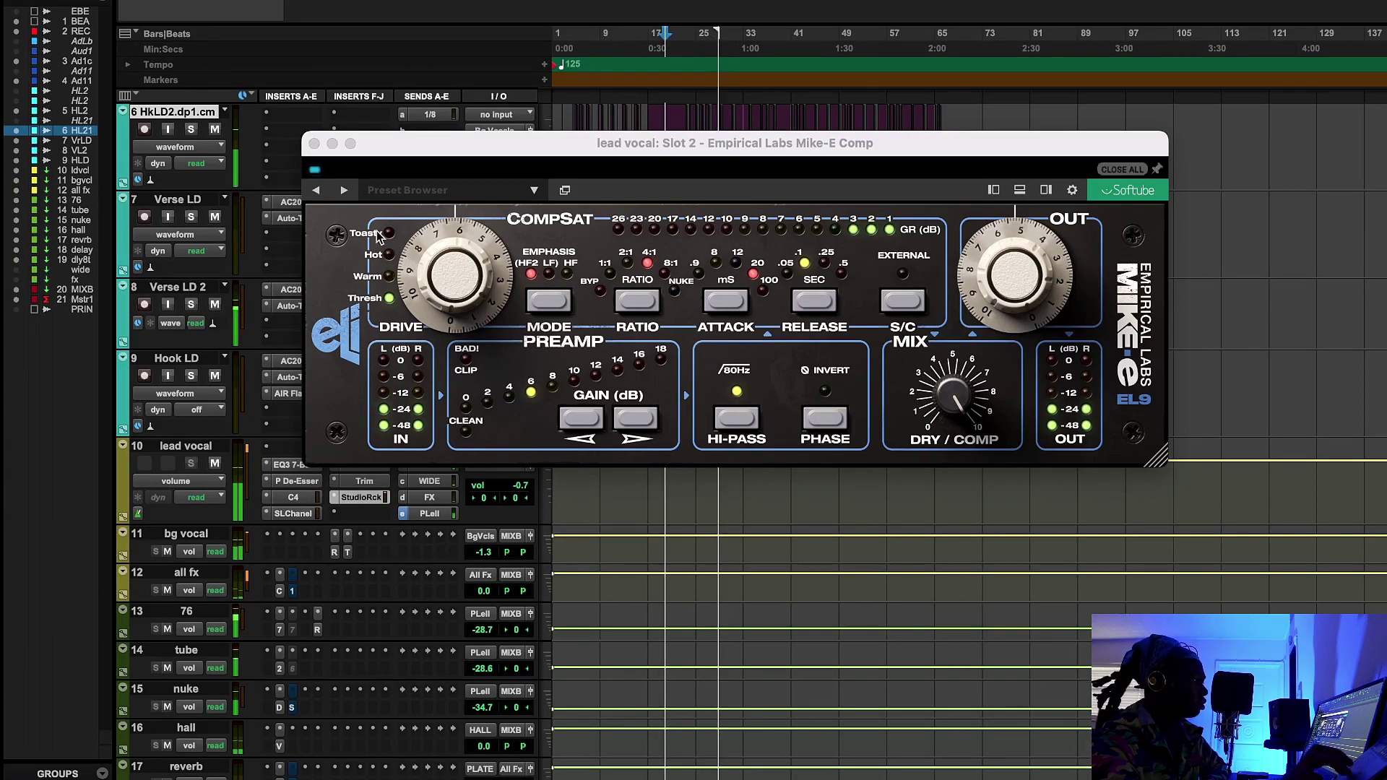
click(313, 173)
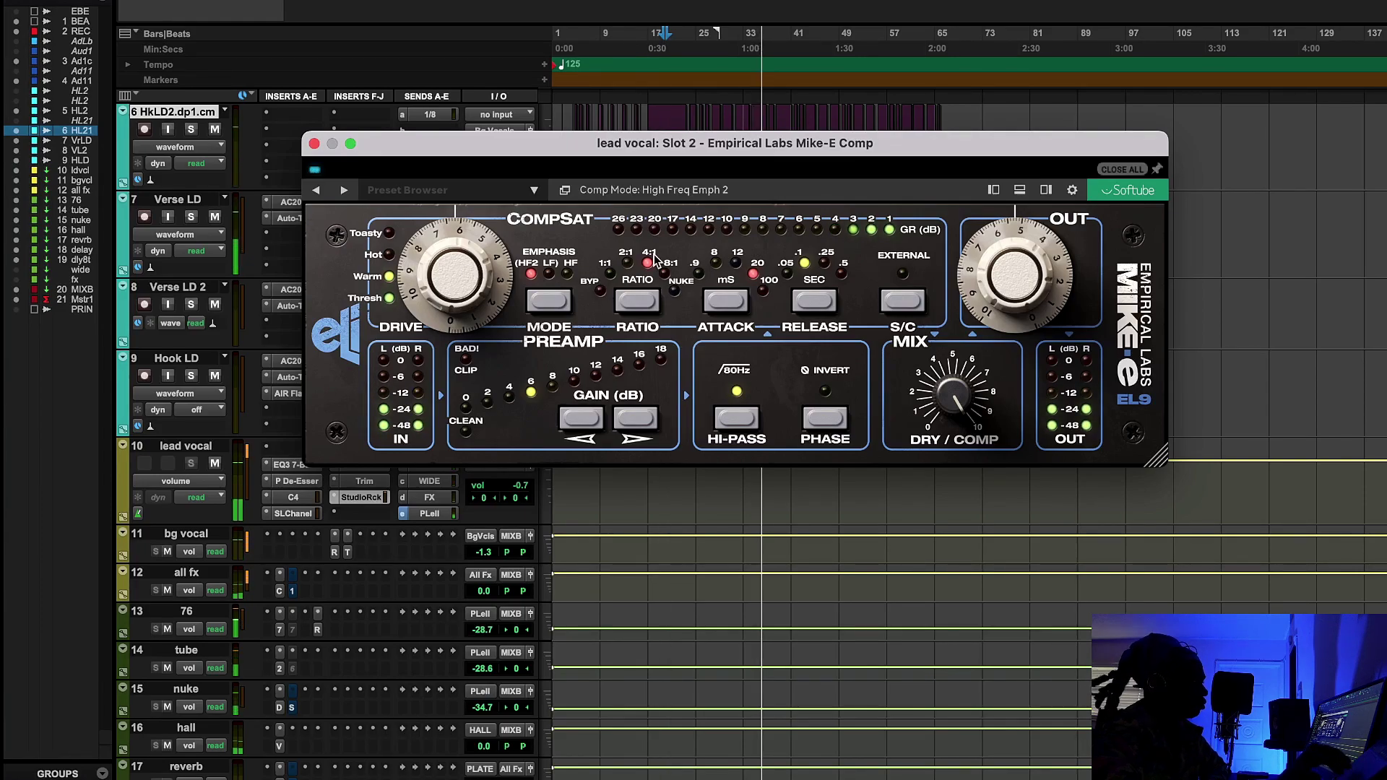
drag(1030, 307, 1030, 303)
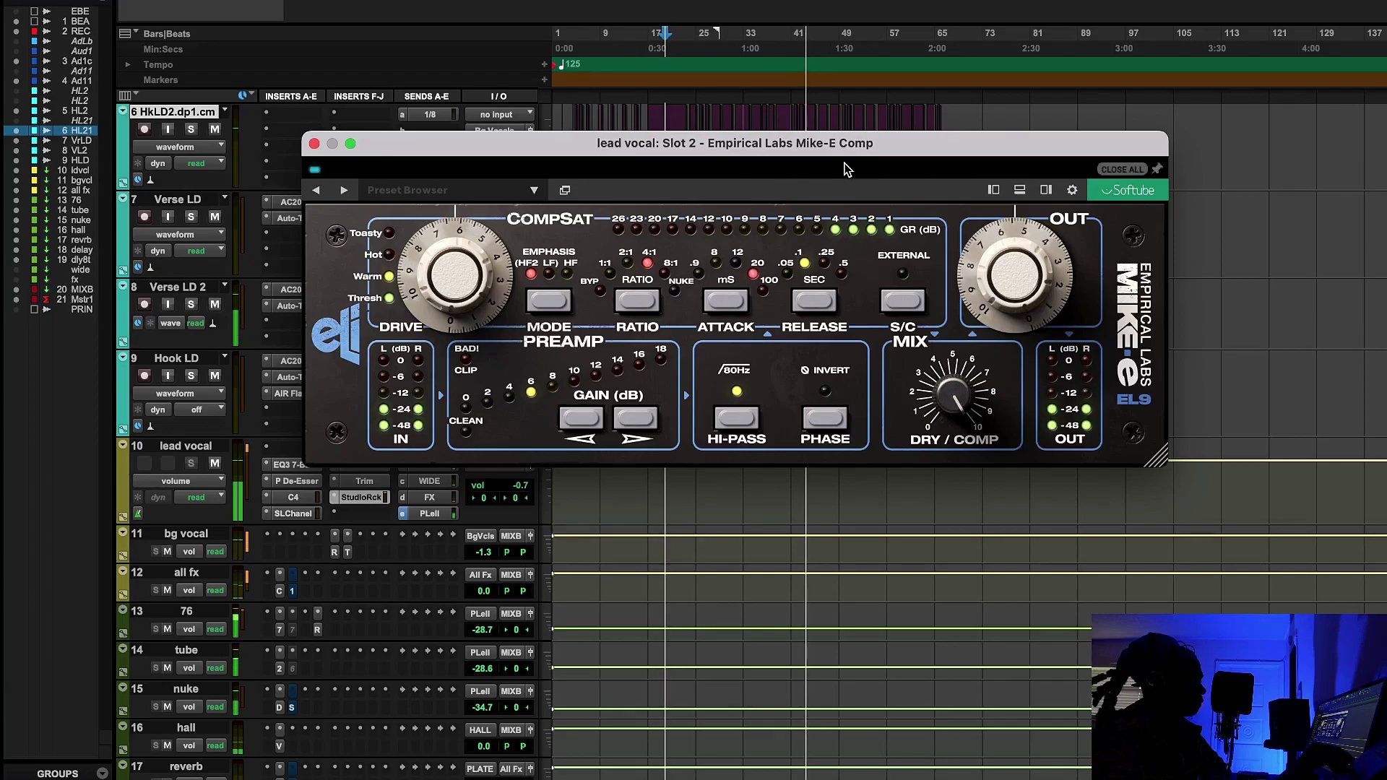
mouse_move(1023, 292)
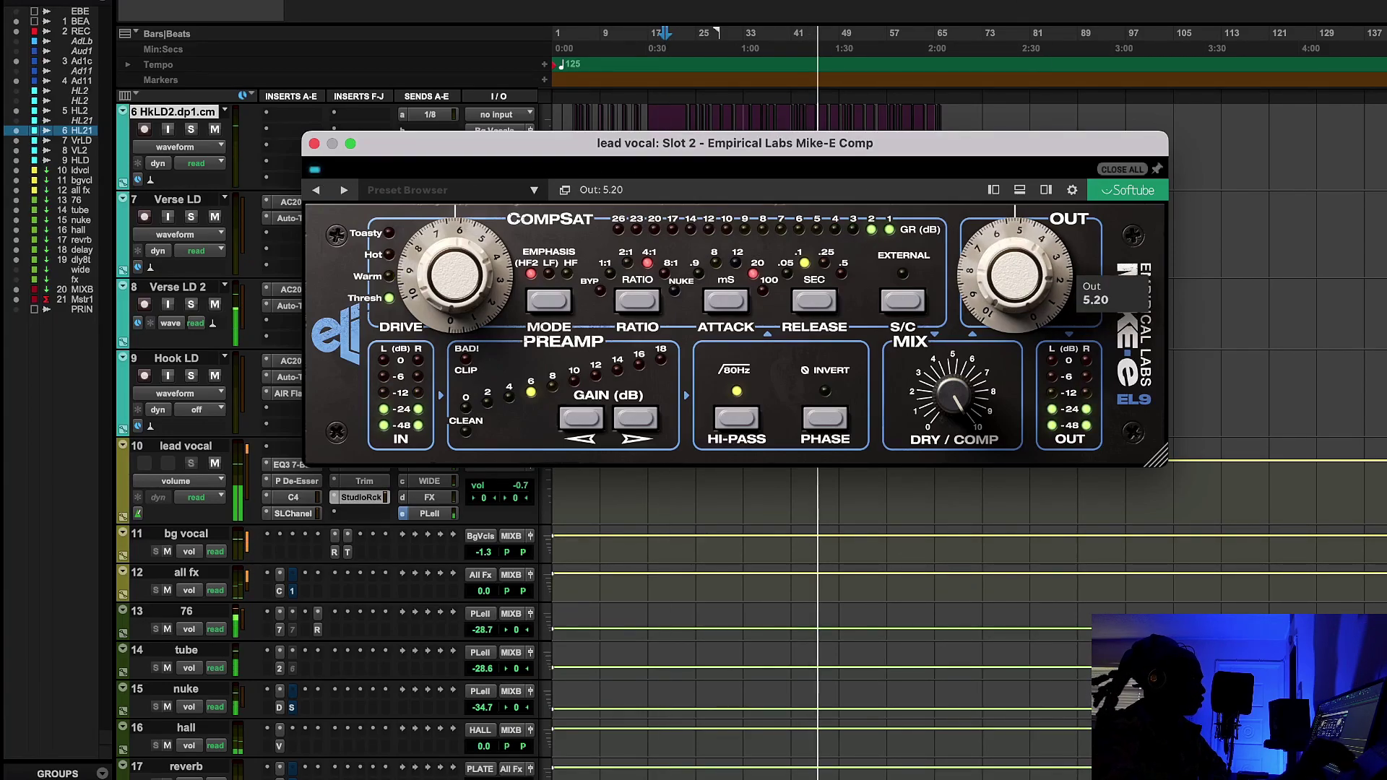
key(space)
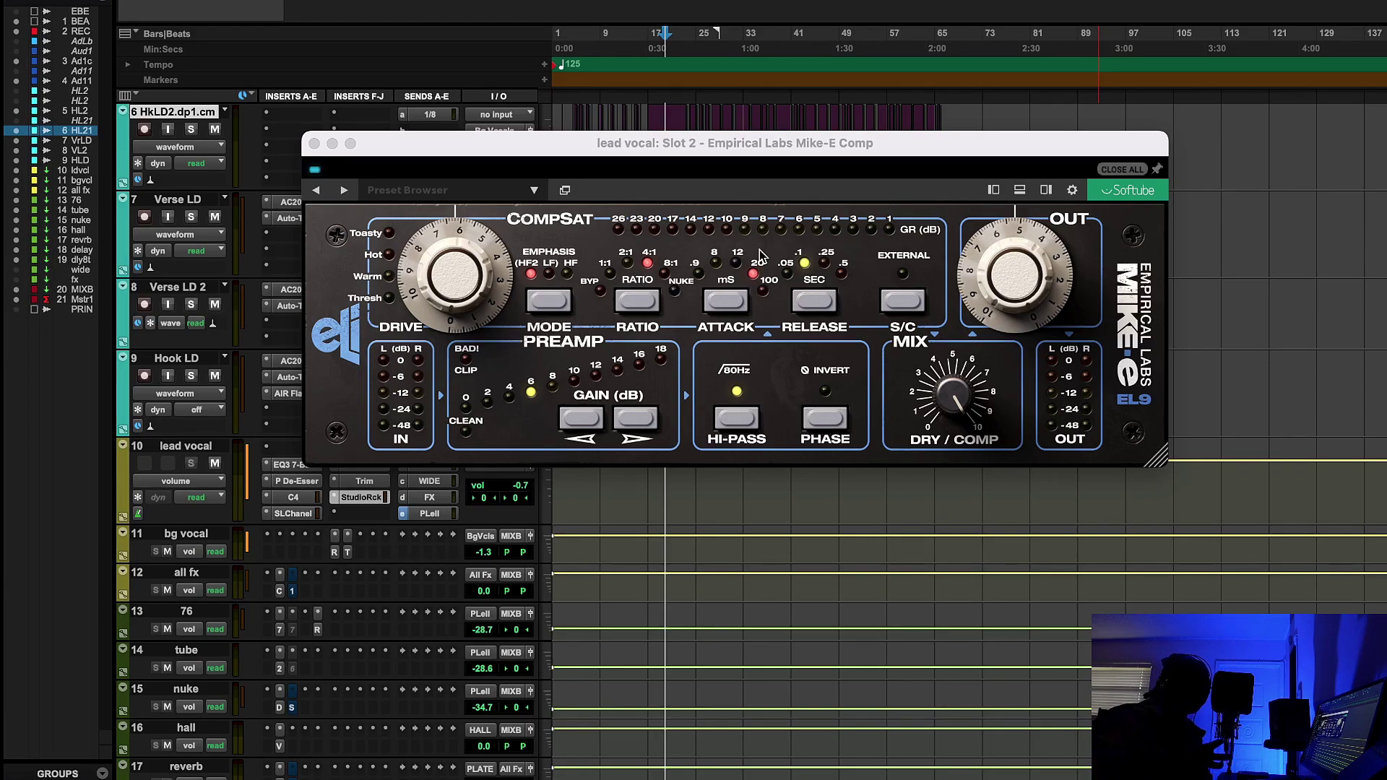
Step: Replay the mix, compare the lead vocal with the Mike-E bypassed and engaged, and fine-tune its output to 5.30
click(919, 101)
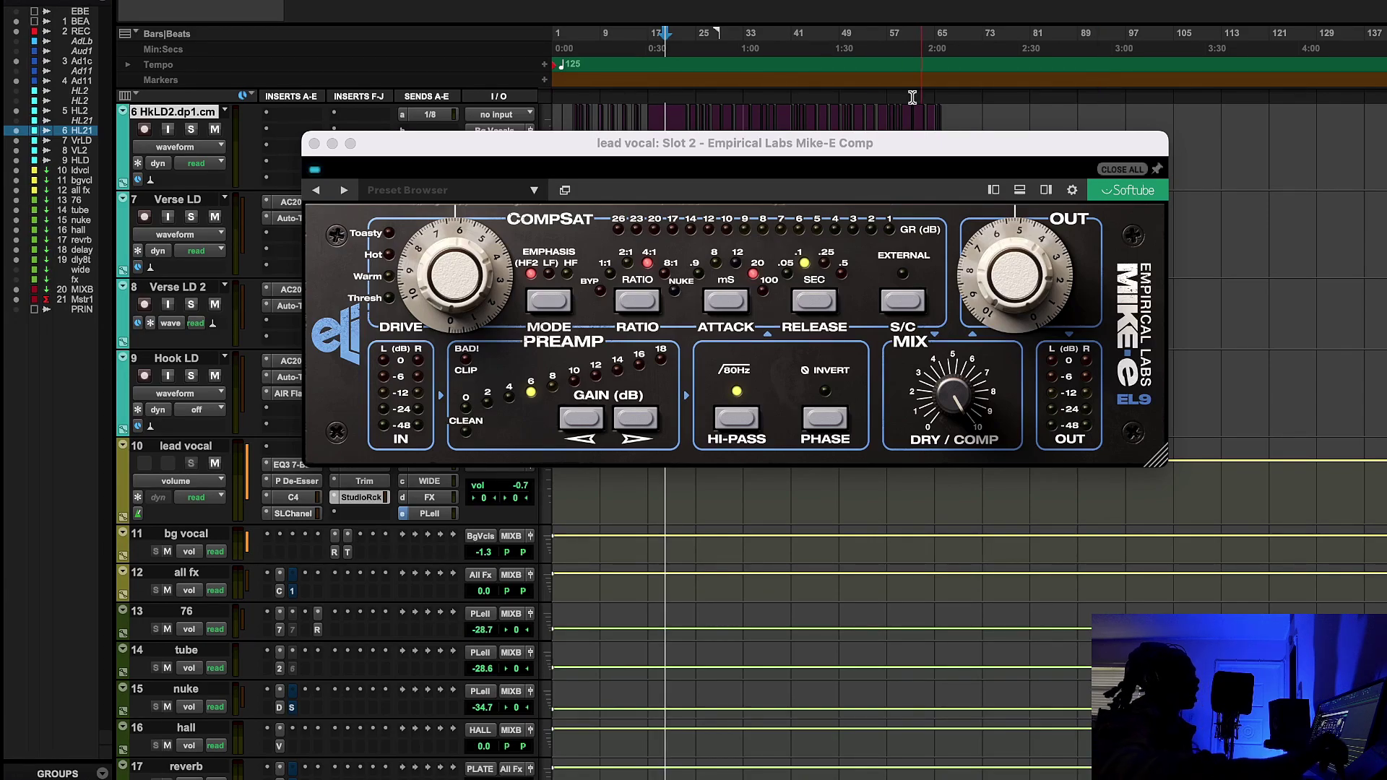
key(space)
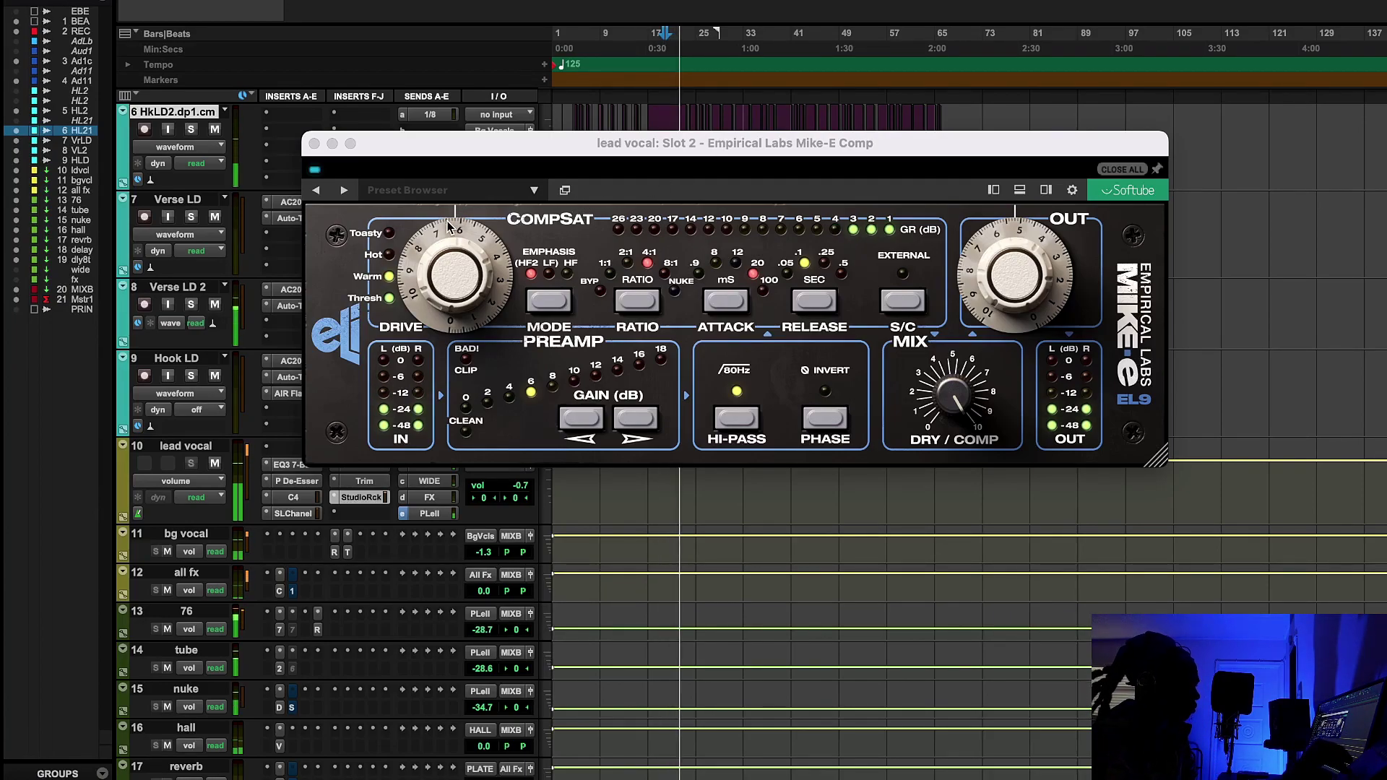
click(317, 177)
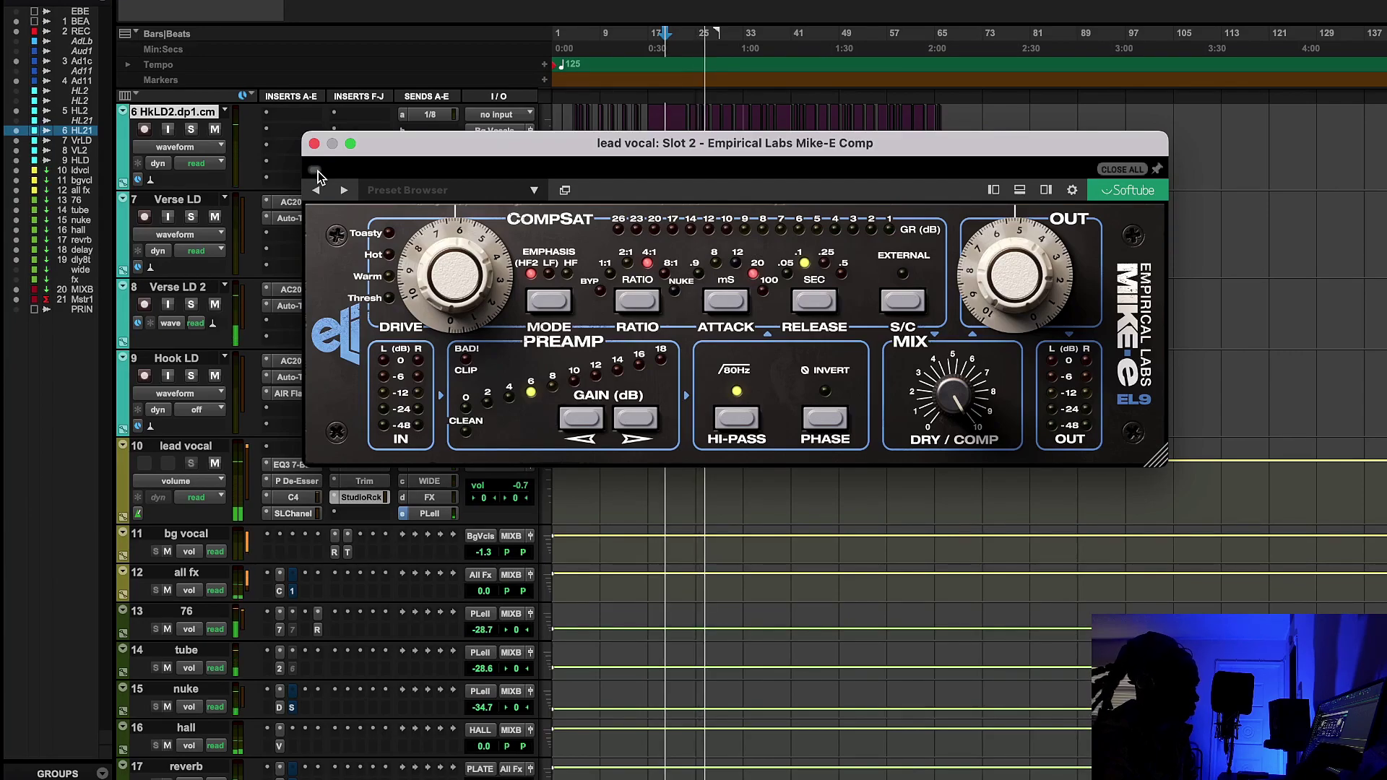
mouse_move(990, 264)
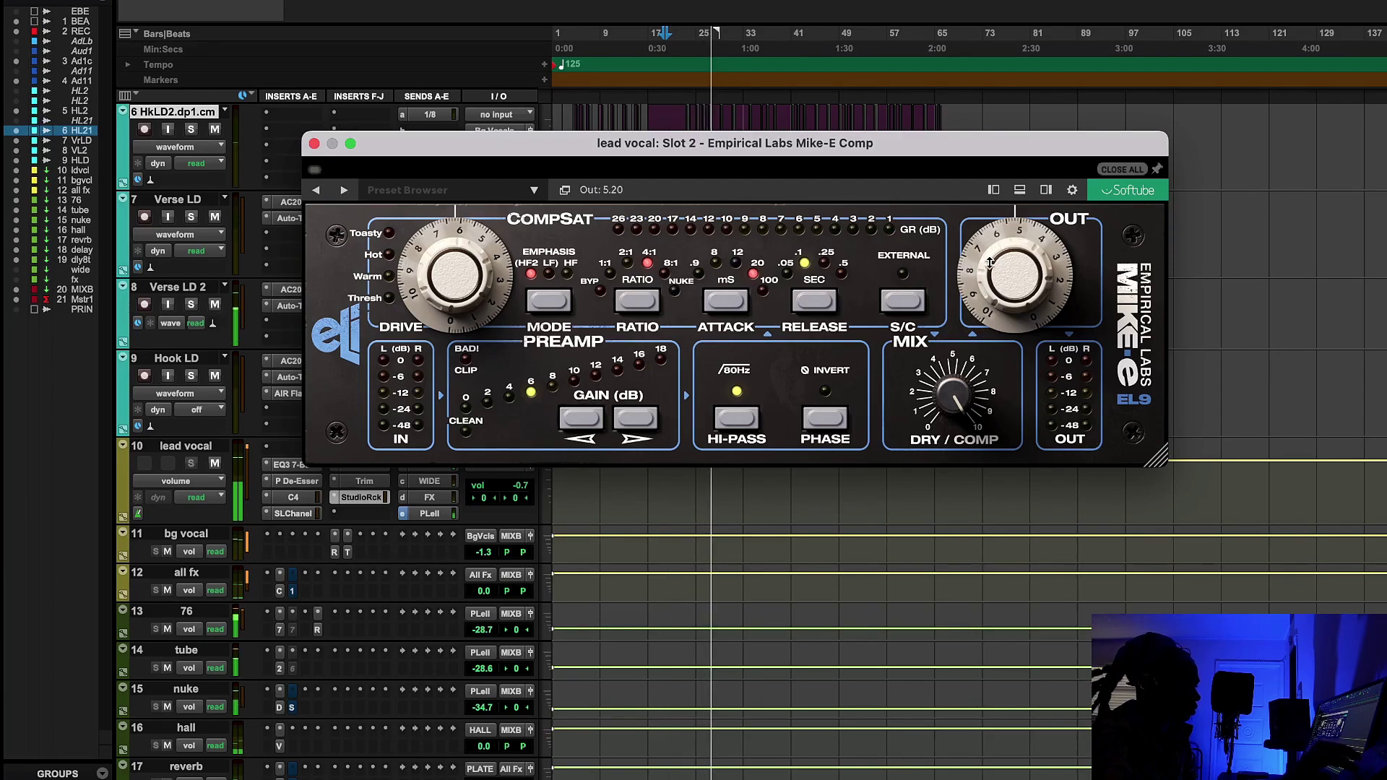
scroll(990, 264, up, 1)
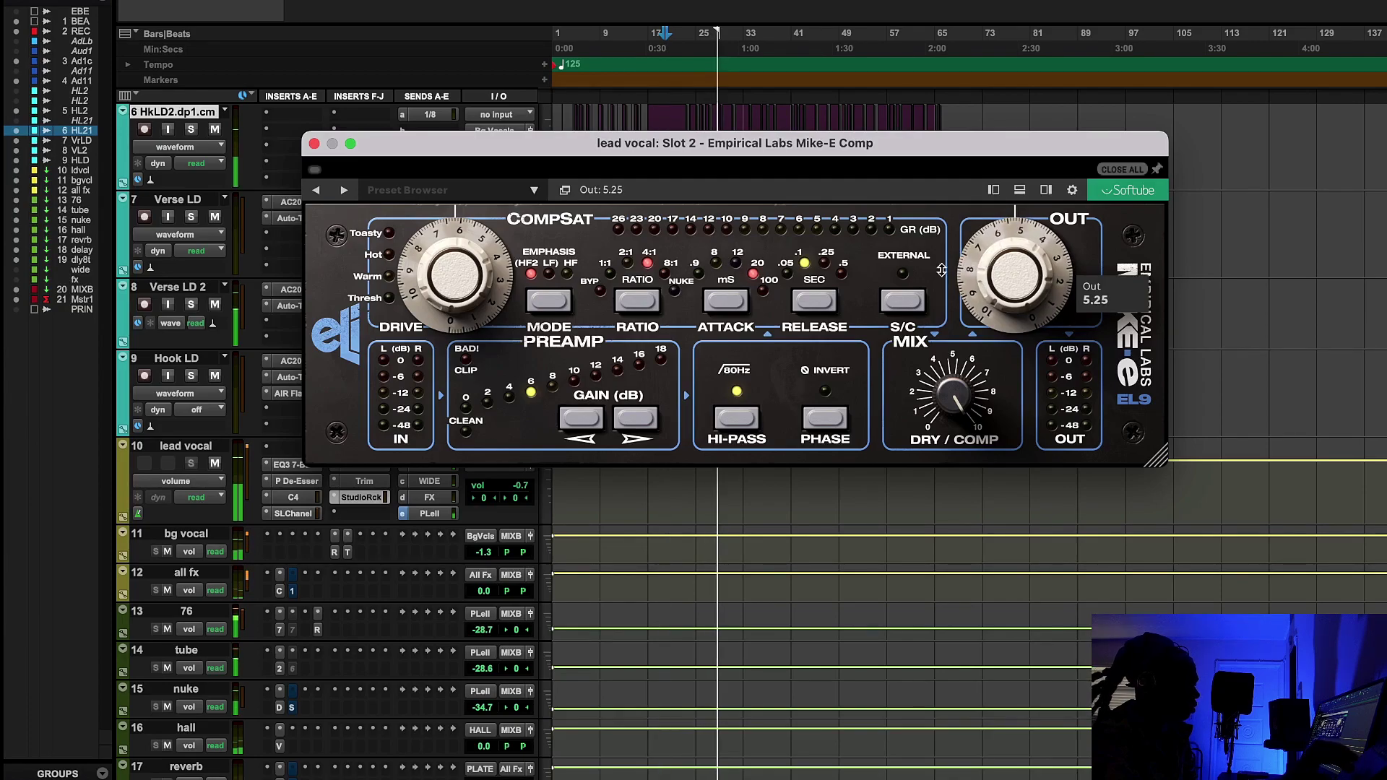
mouse_move(440, 239)
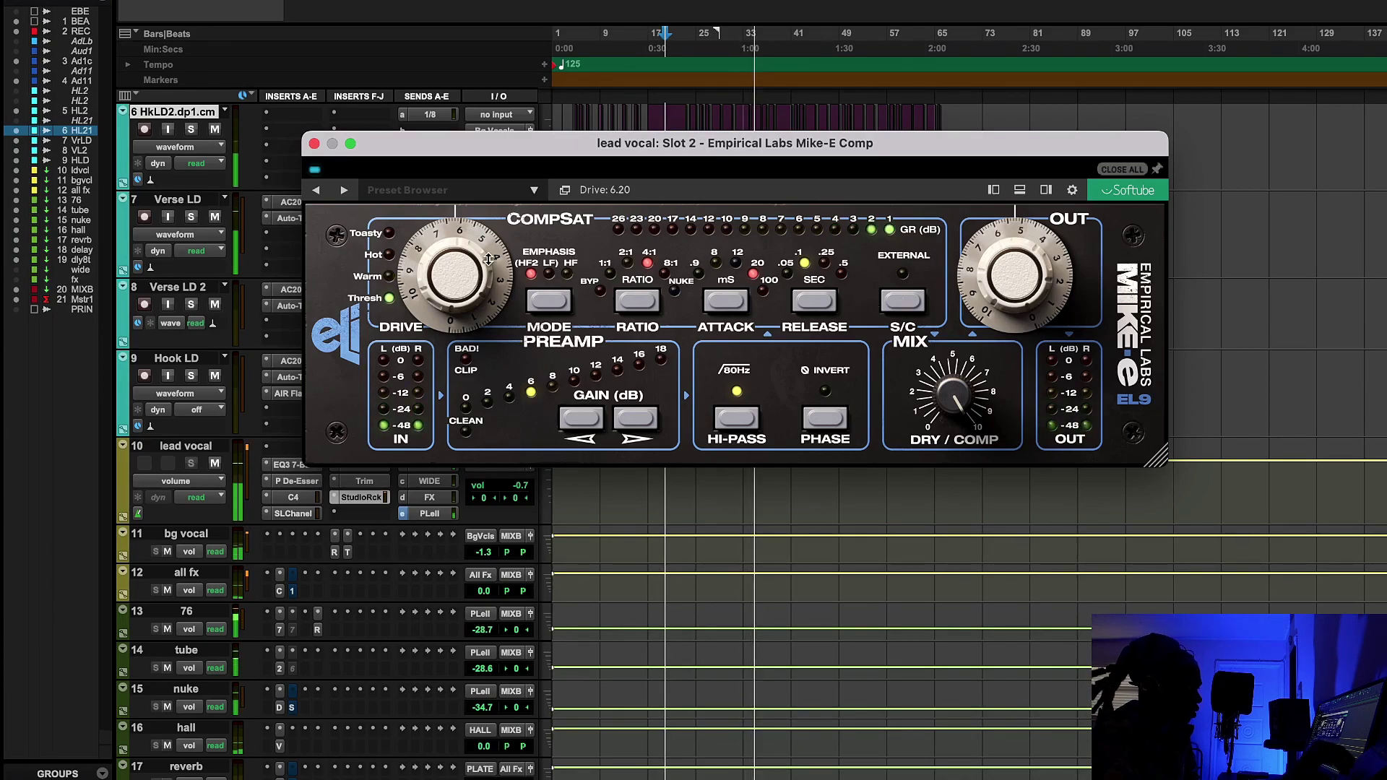
mouse_move(416, 216)
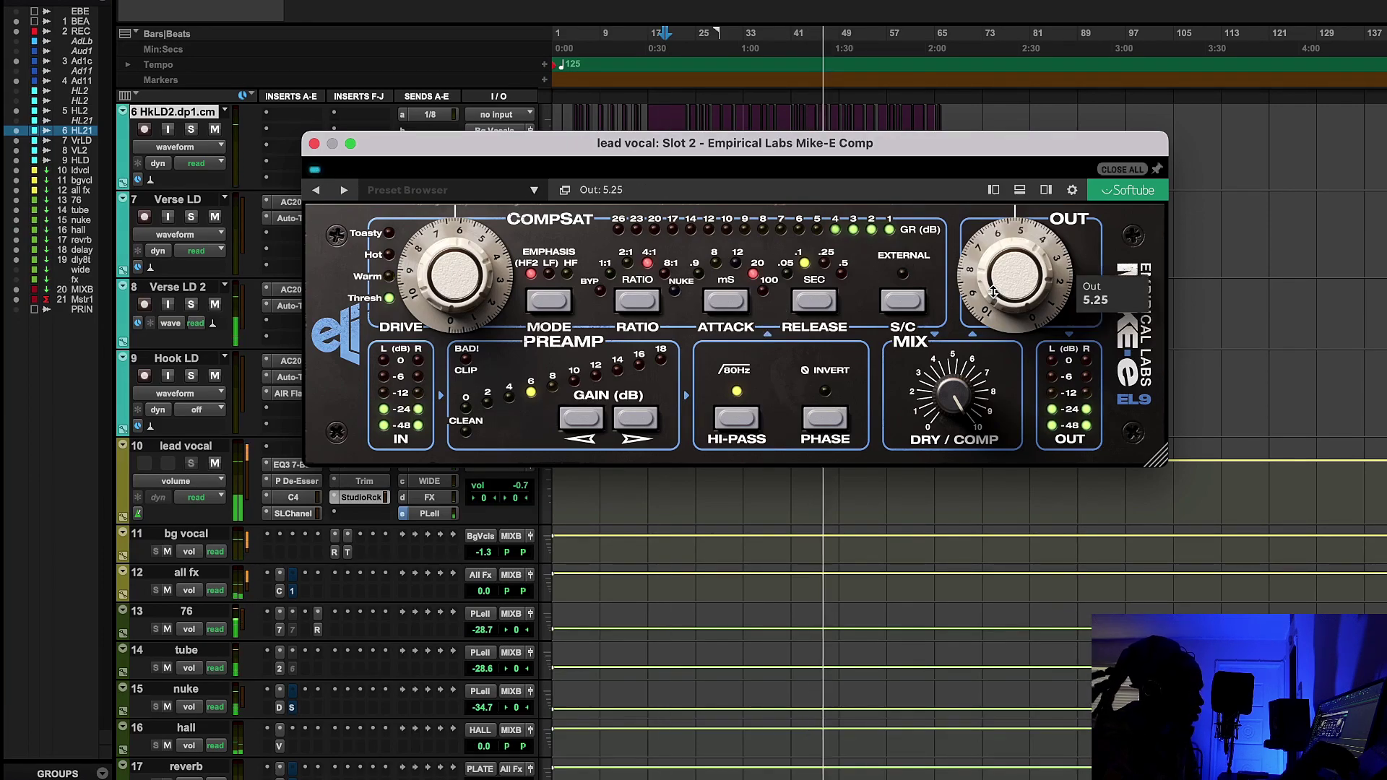
drag(994, 294, 993, 291)
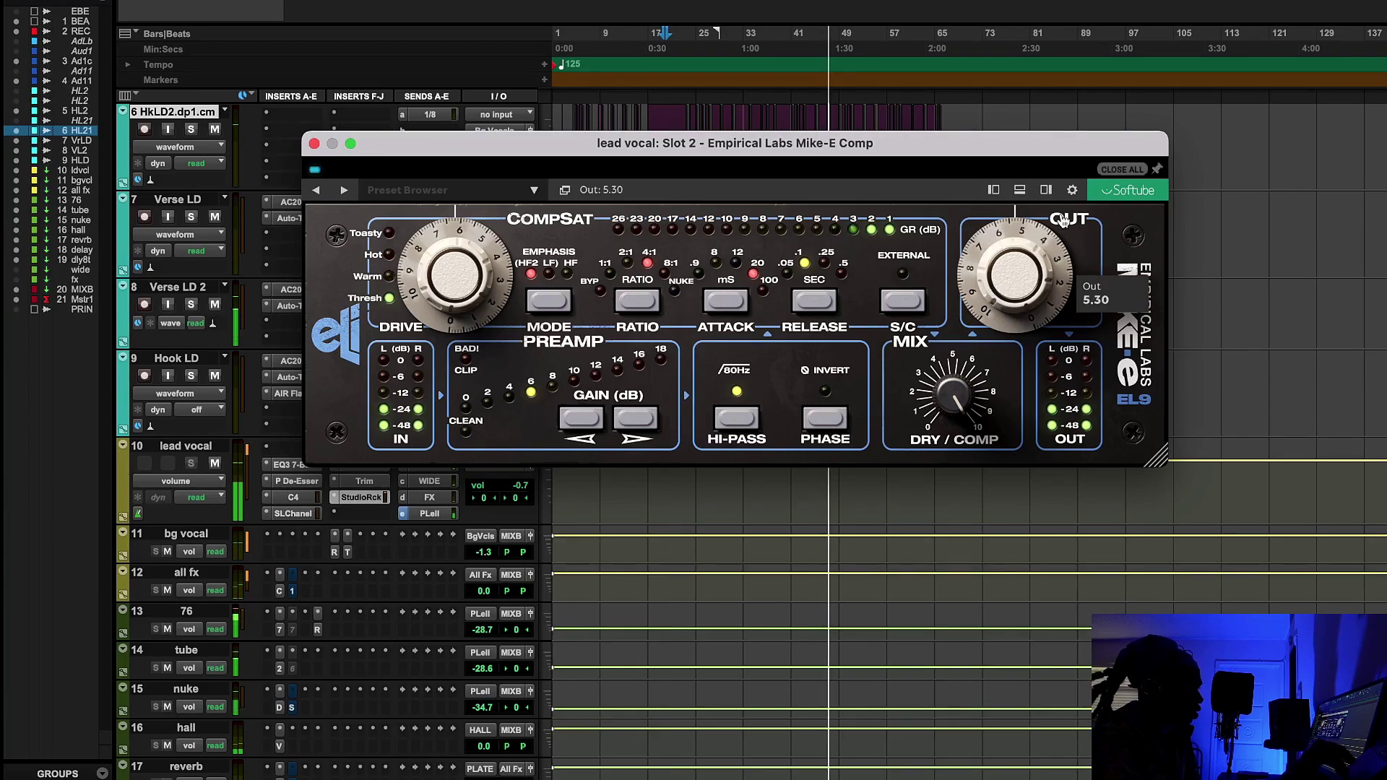
key(space)
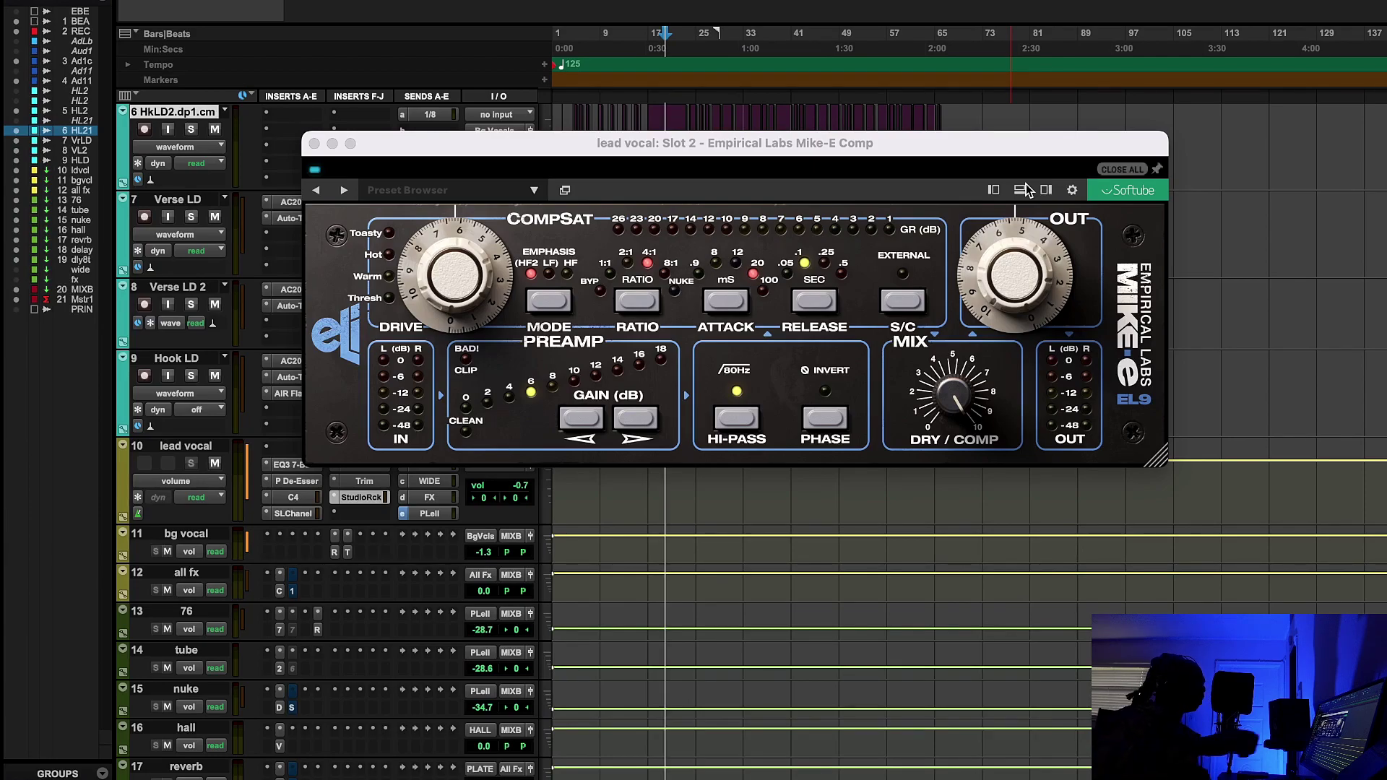
Step: Close the lead vocal's Mike-E and open the Distressor insert on the nuke track in clear view
click(314, 143)
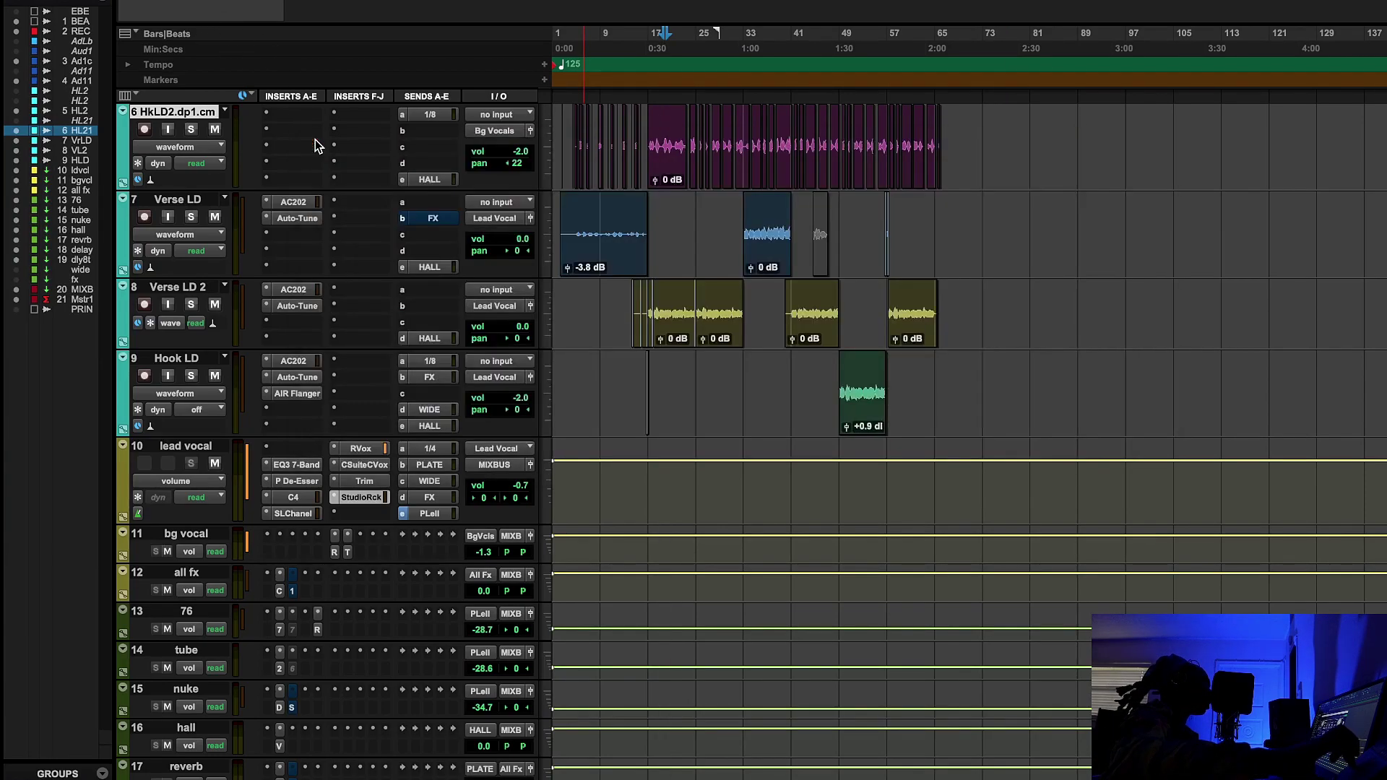
scroll(410, 515, down, 3)
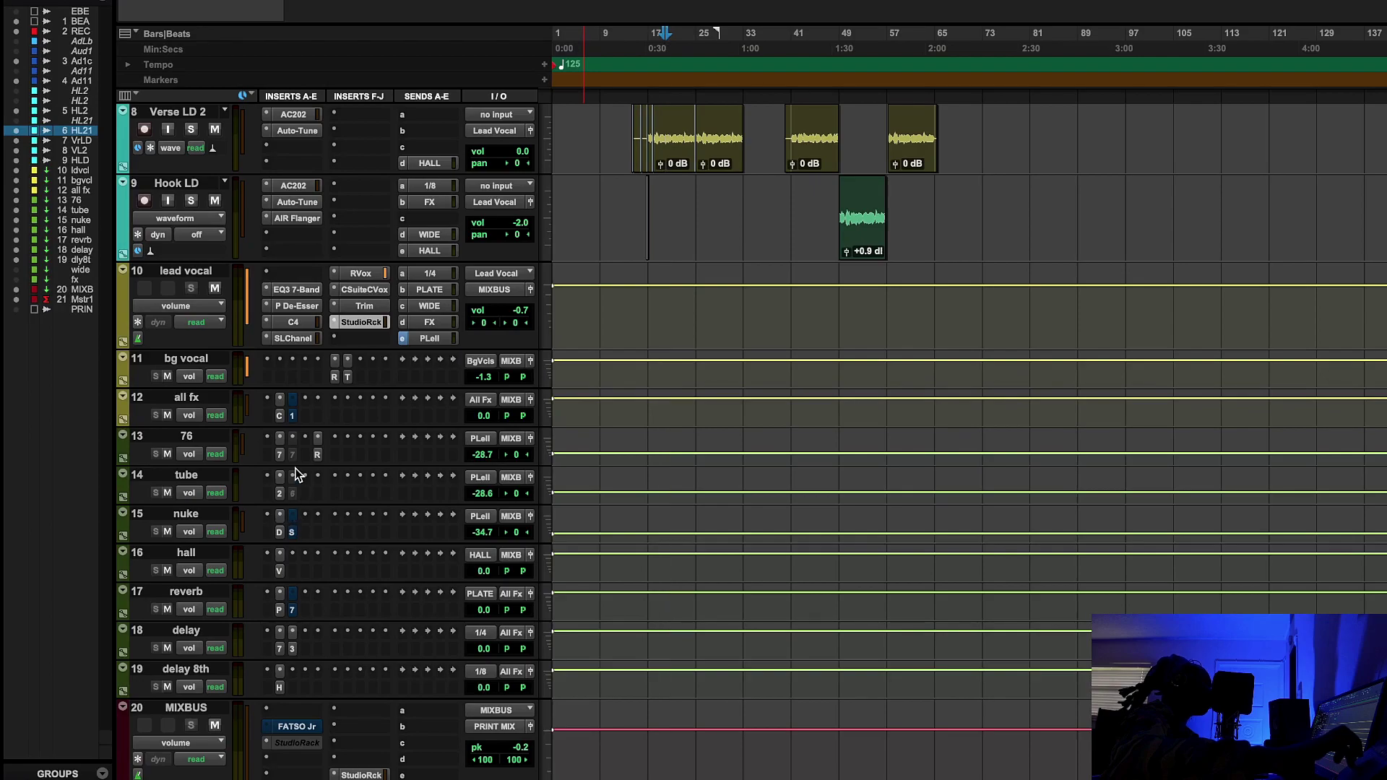
click(279, 532)
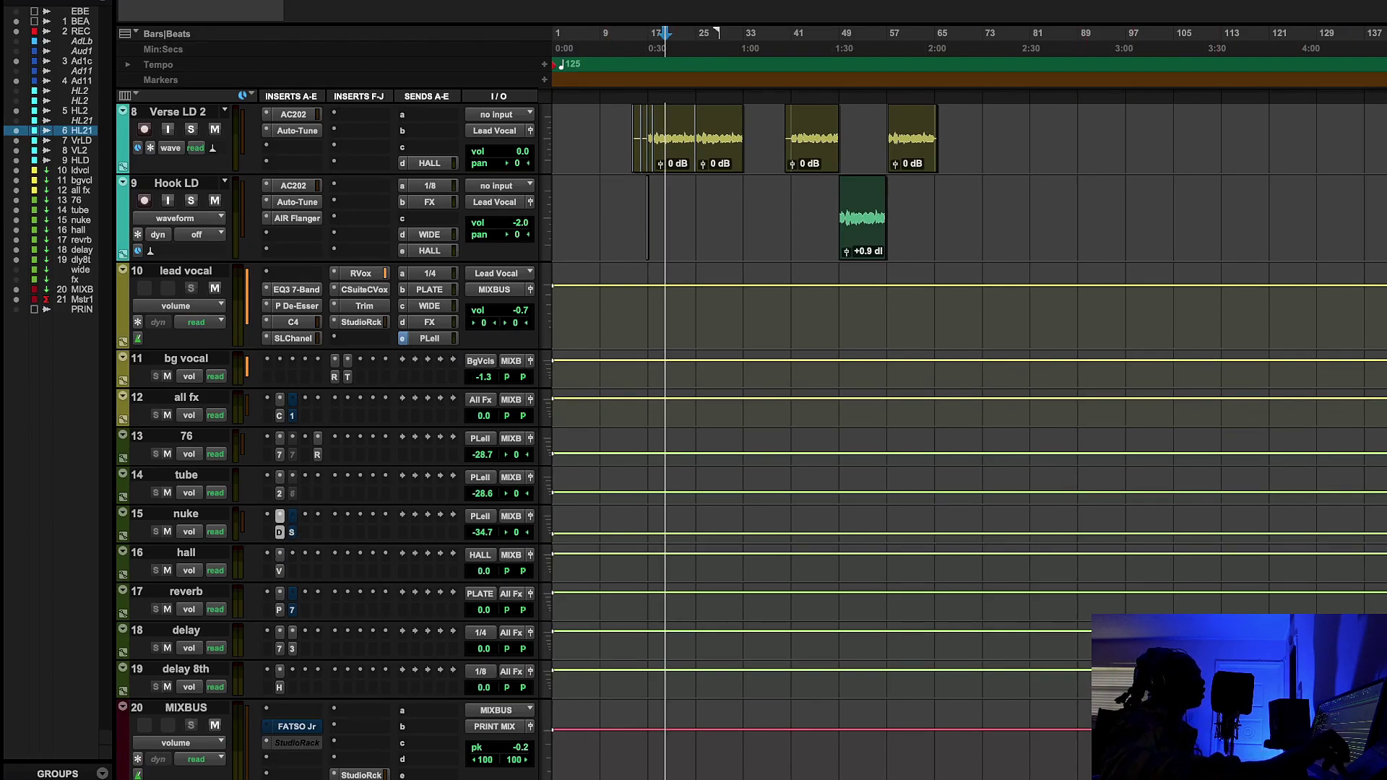
drag(1386, 170, 708, 65)
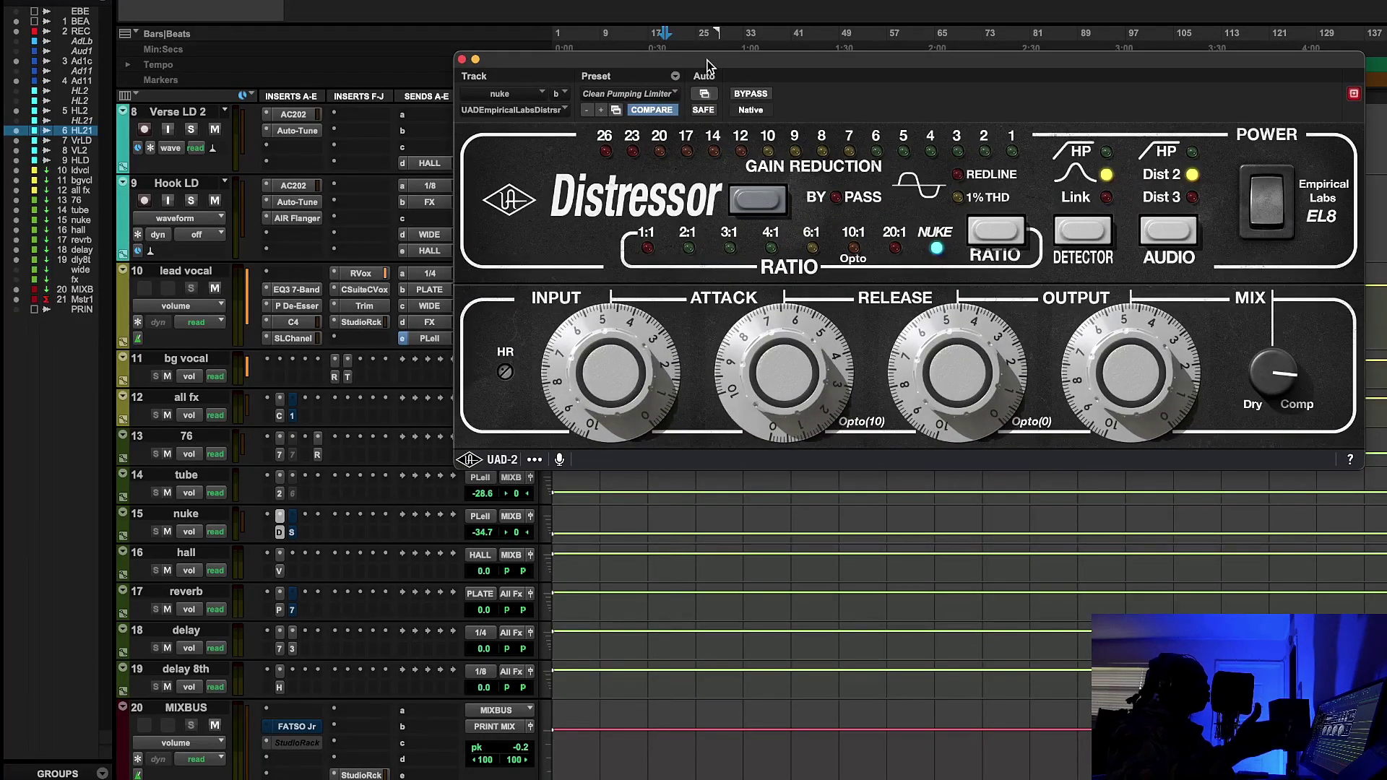
drag(708, 65, 508, 130)
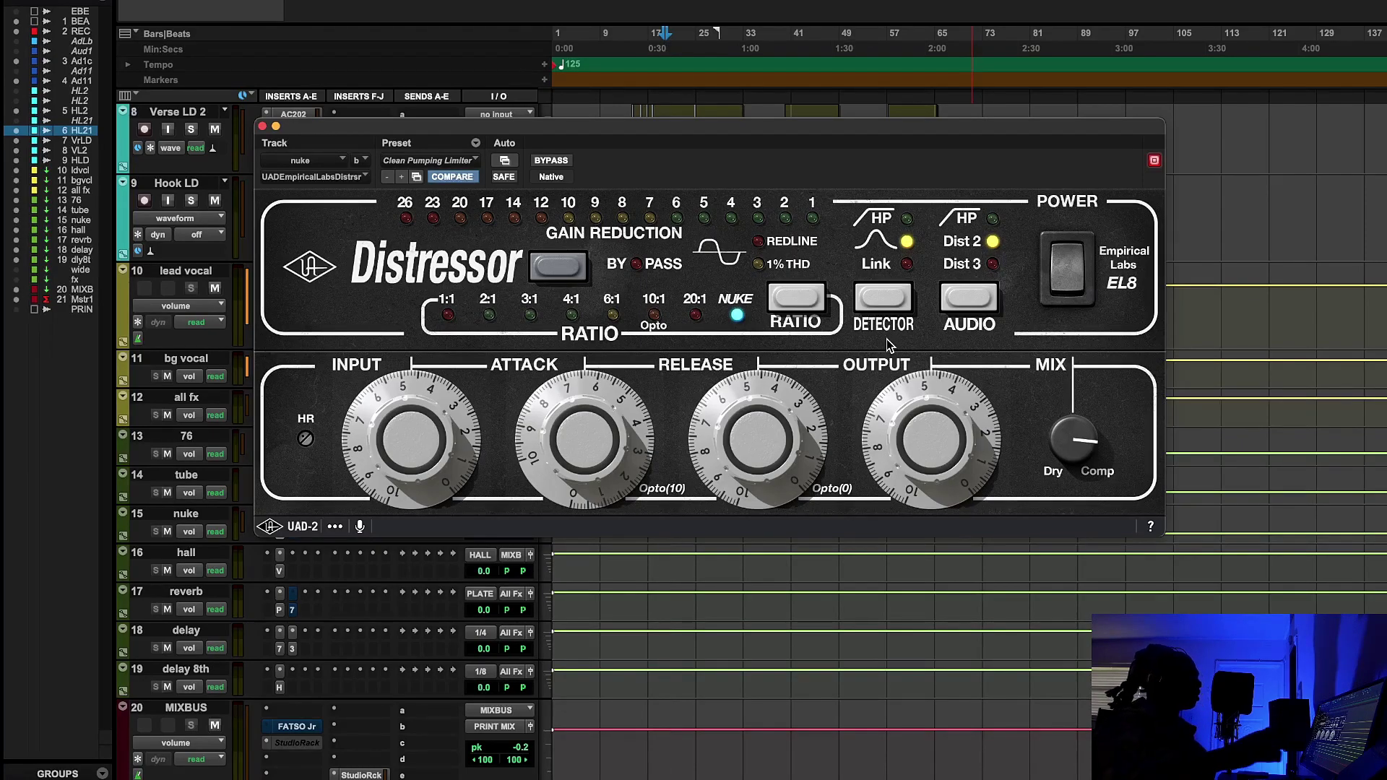
Step: Start playback, set the Distressor window to stay open, and move it clear of the nuke track's inserts
key(space)
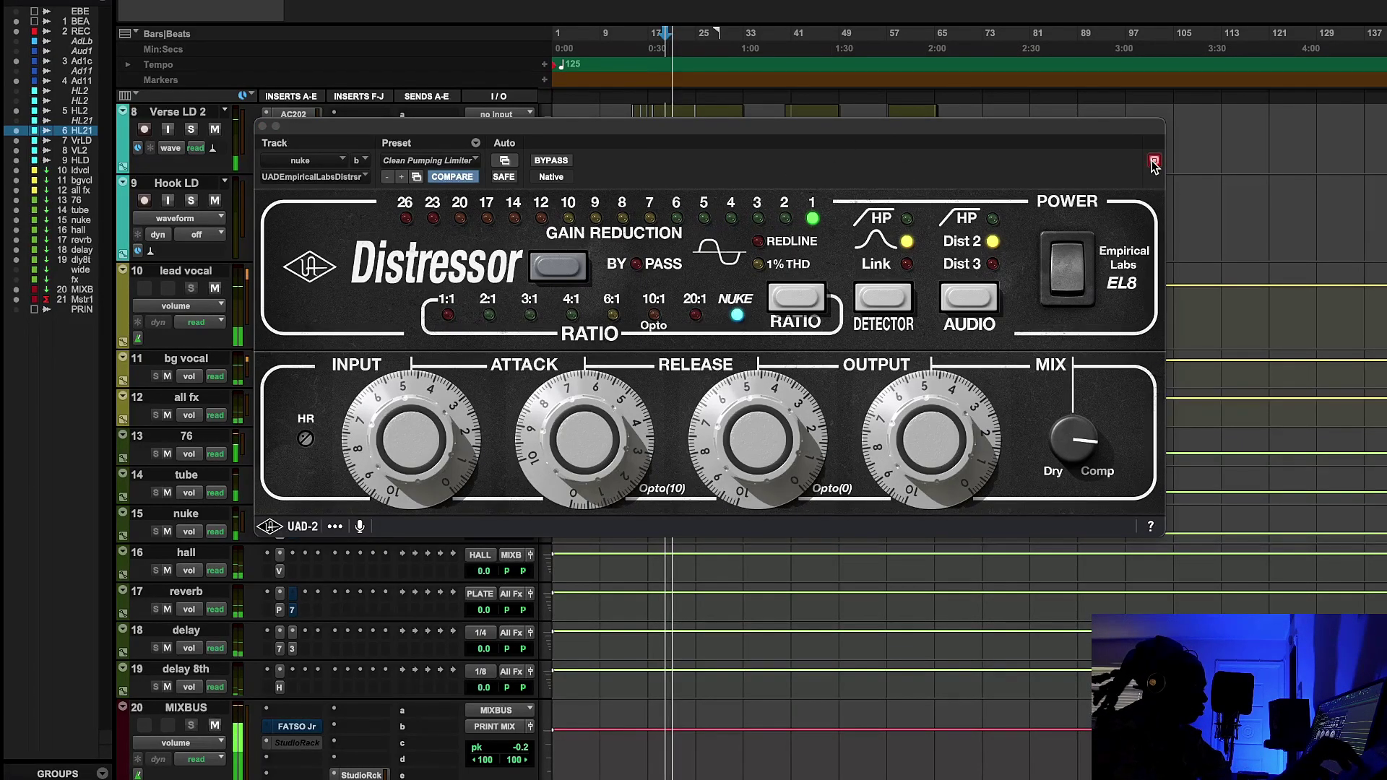
click(843, 129)
drag(843, 128, 854, 20)
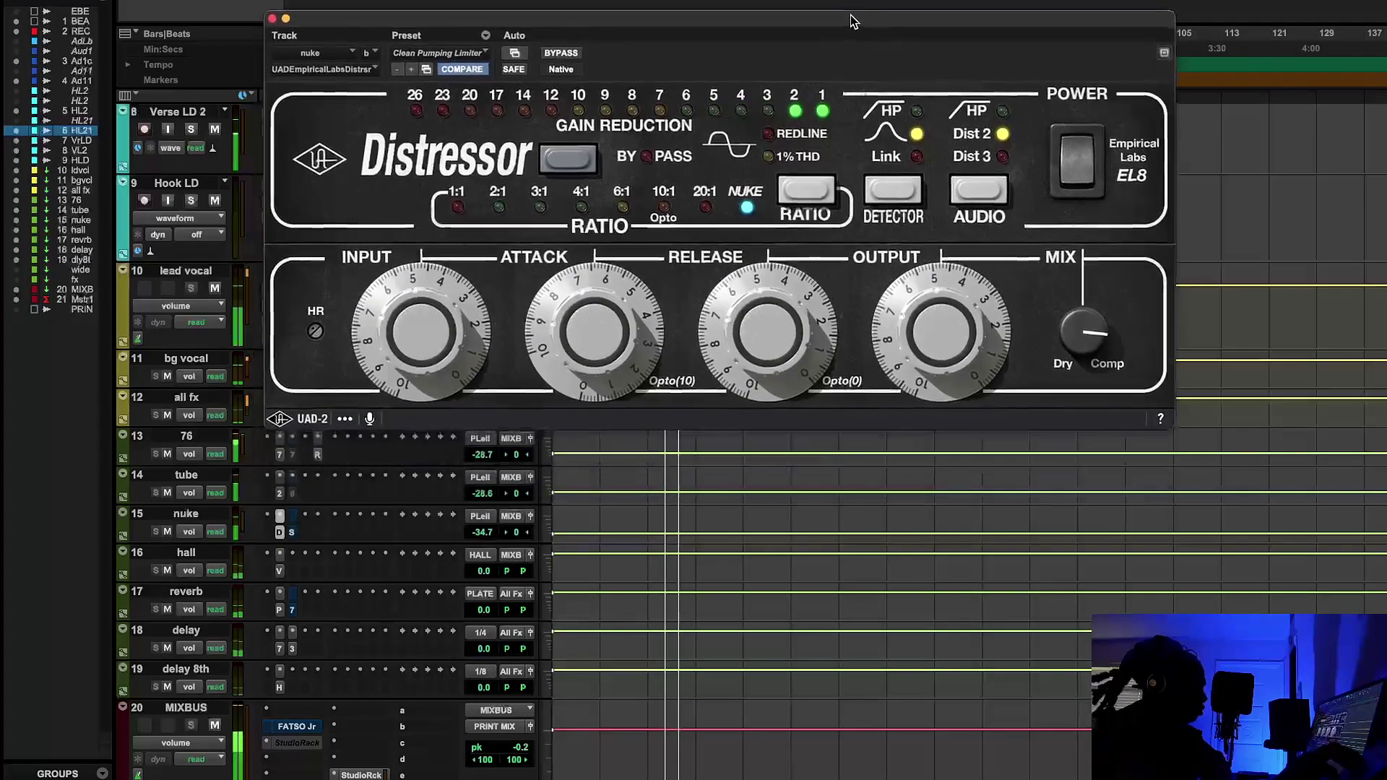
Step: Open the Mike-E inside the nuke track's StudioRack, place it over the lower part of the Distressor, and dismiss the rack window
click(289, 530)
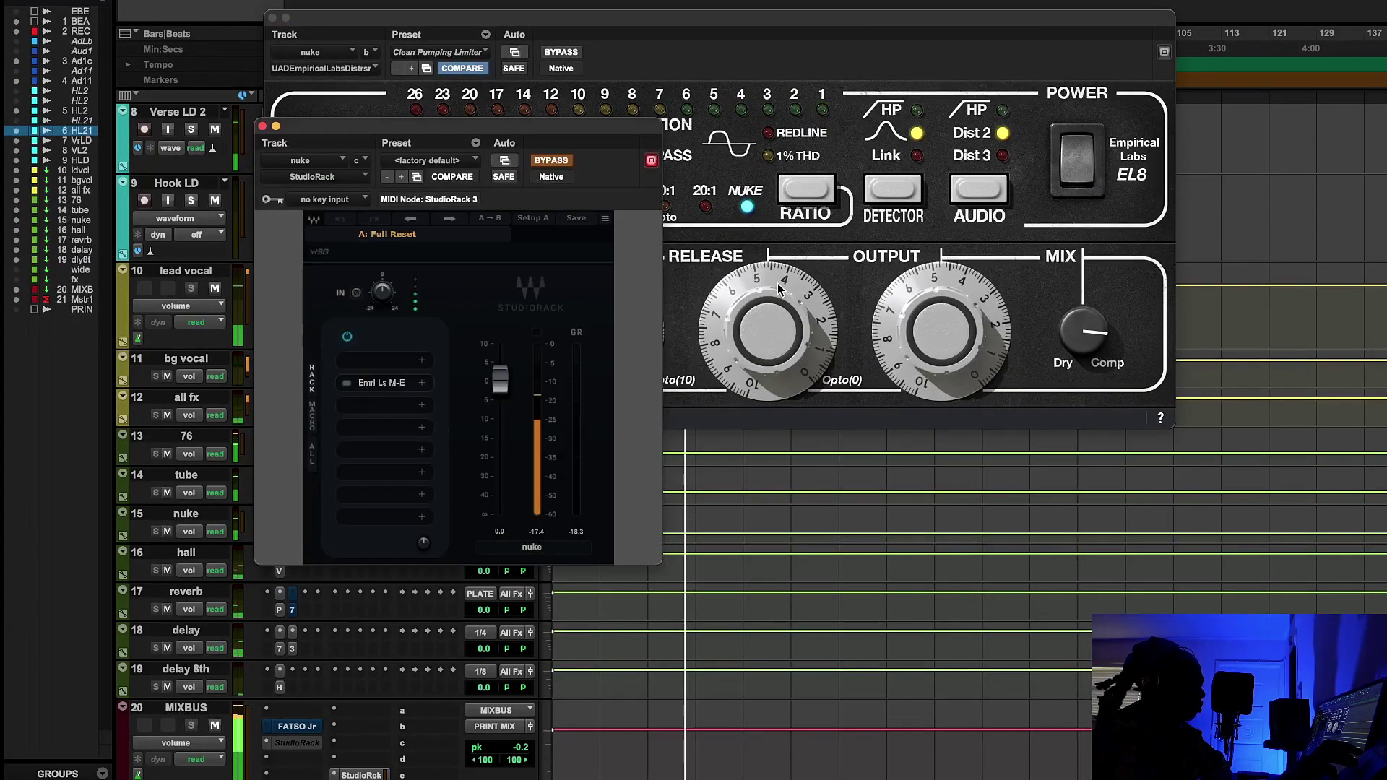
drag(609, 131, 1140, 383)
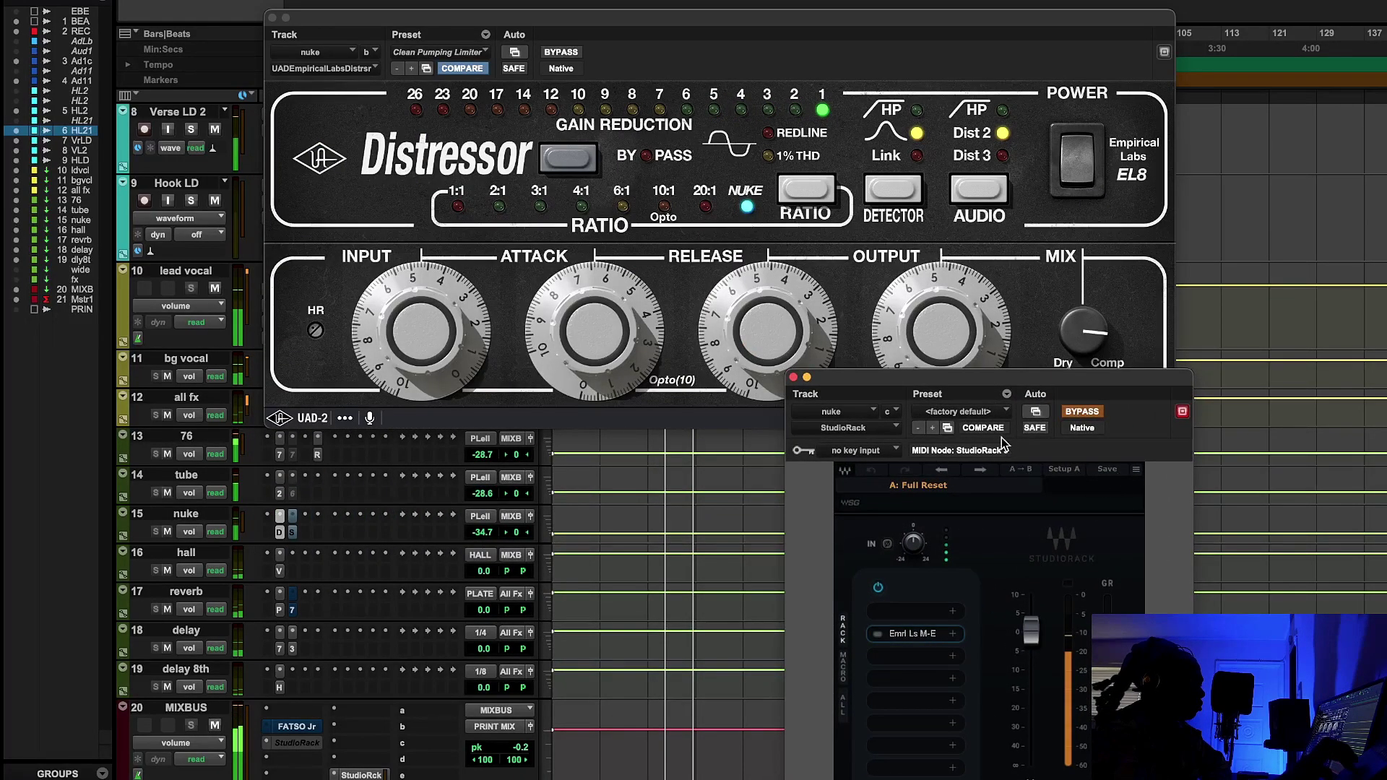
drag(911, 198, 882, 312)
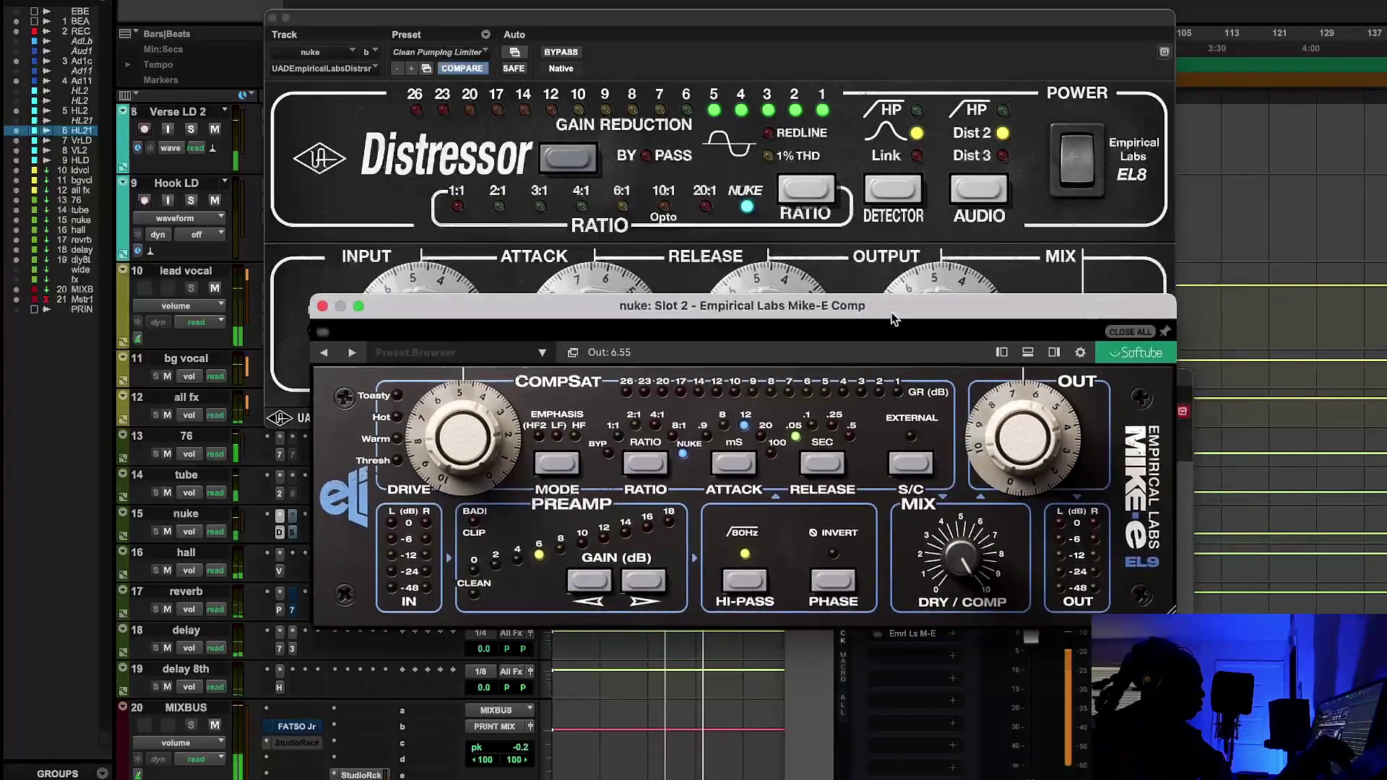
click(1182, 412)
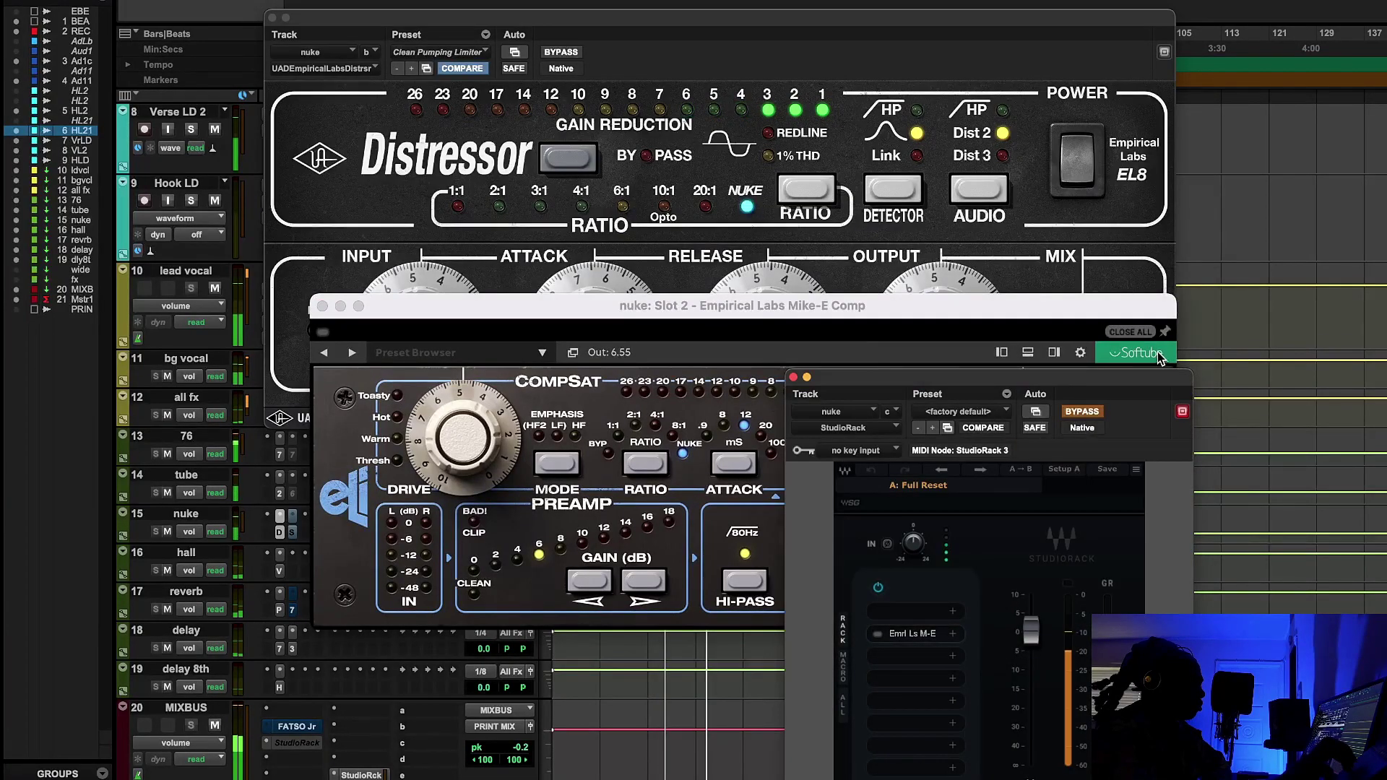
click(1182, 411)
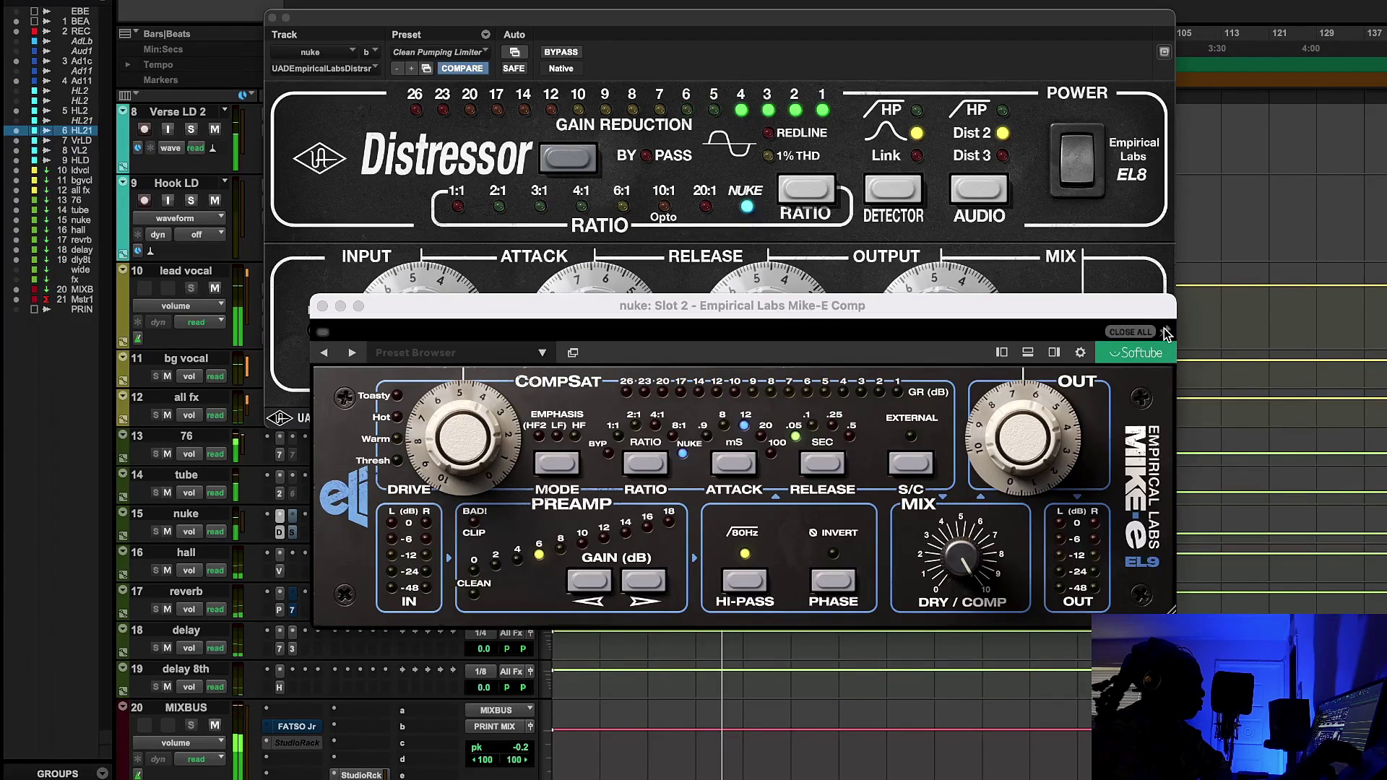
Step: Compare the nuke track's Distressor and Mike-E during playback by alternating which of the two is bypassed
click(561, 54)
click(561, 52)
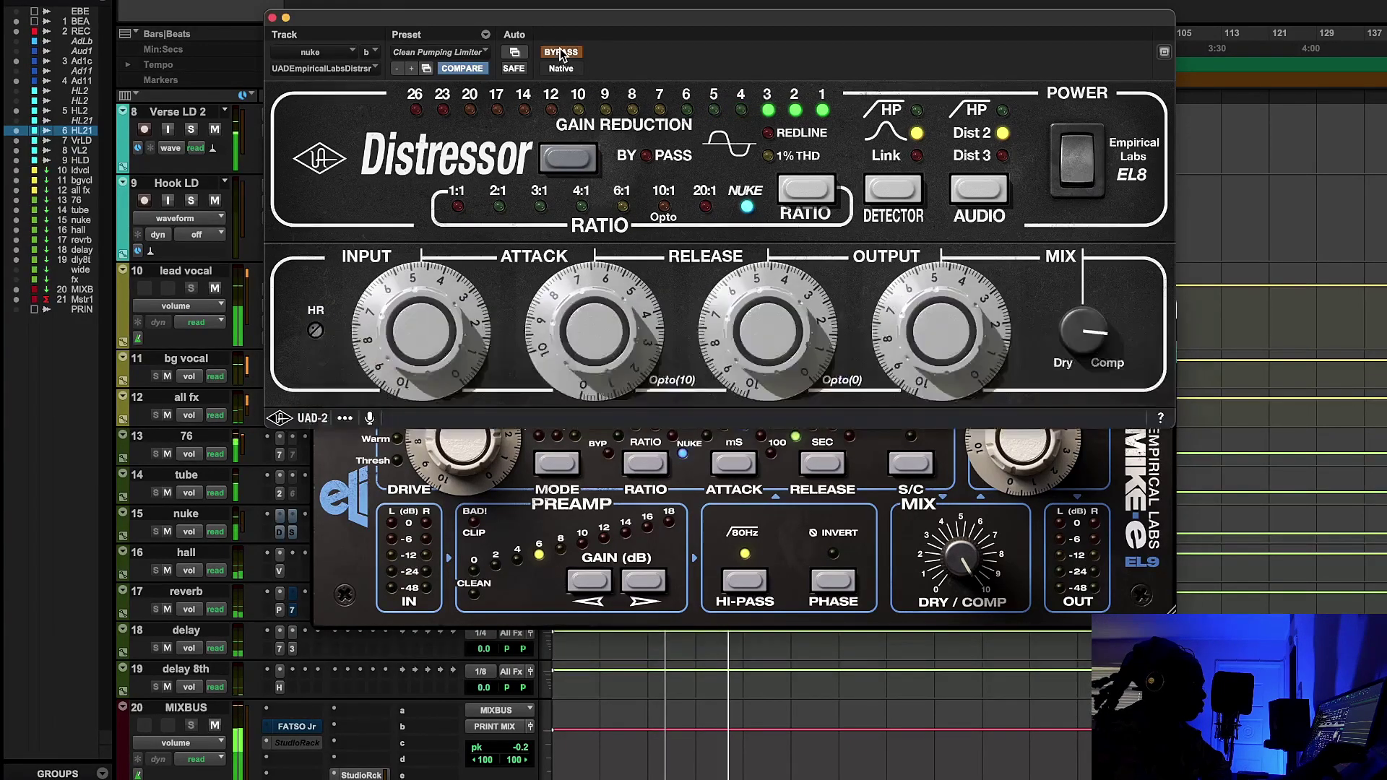
click(341, 498)
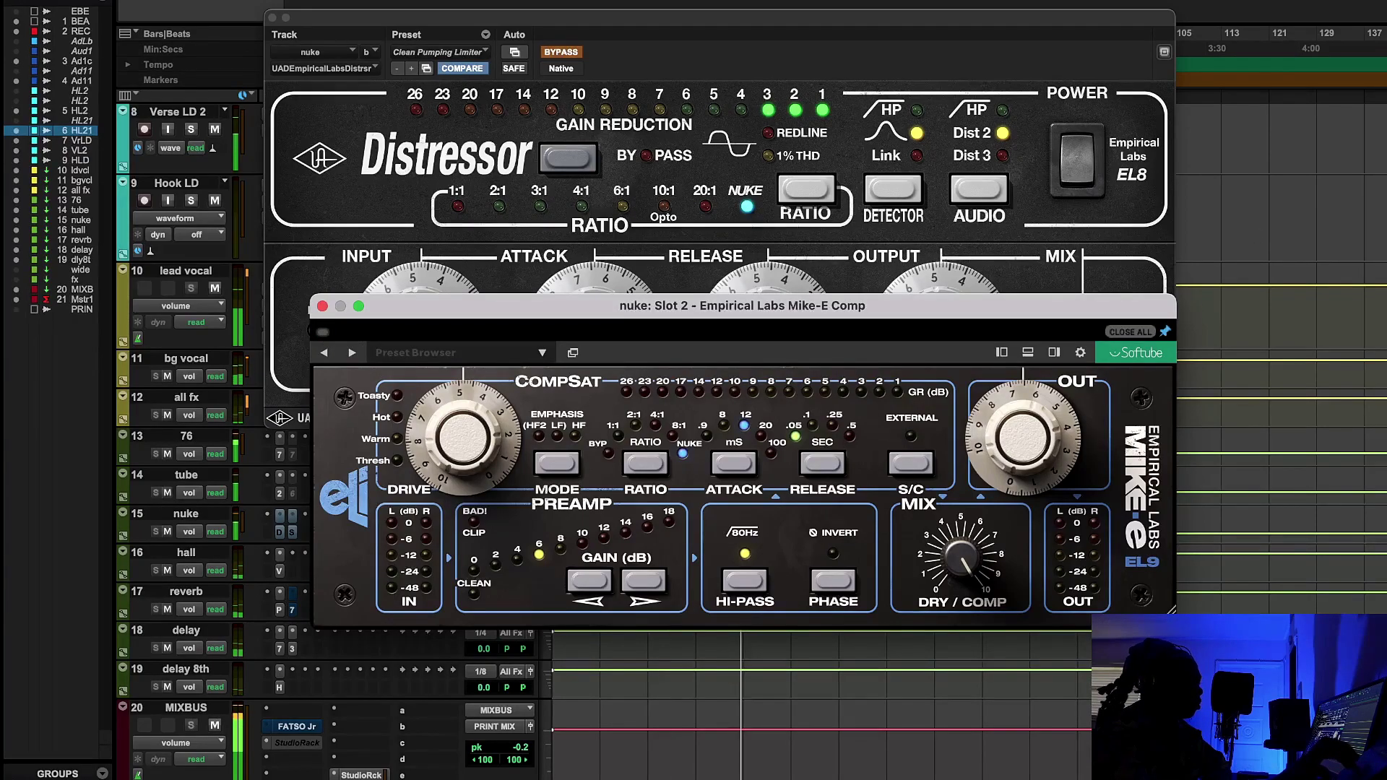
super+click(292, 532)
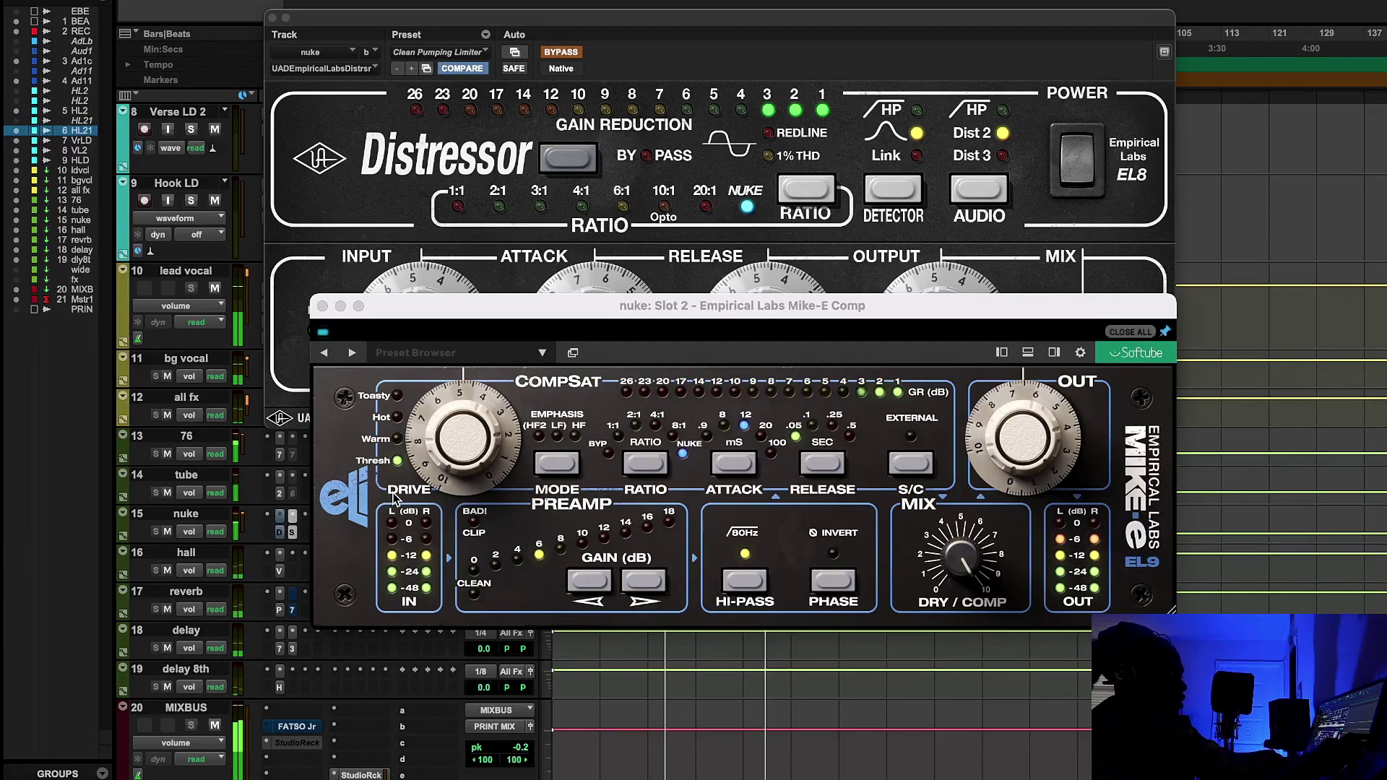
super+click(279, 533)
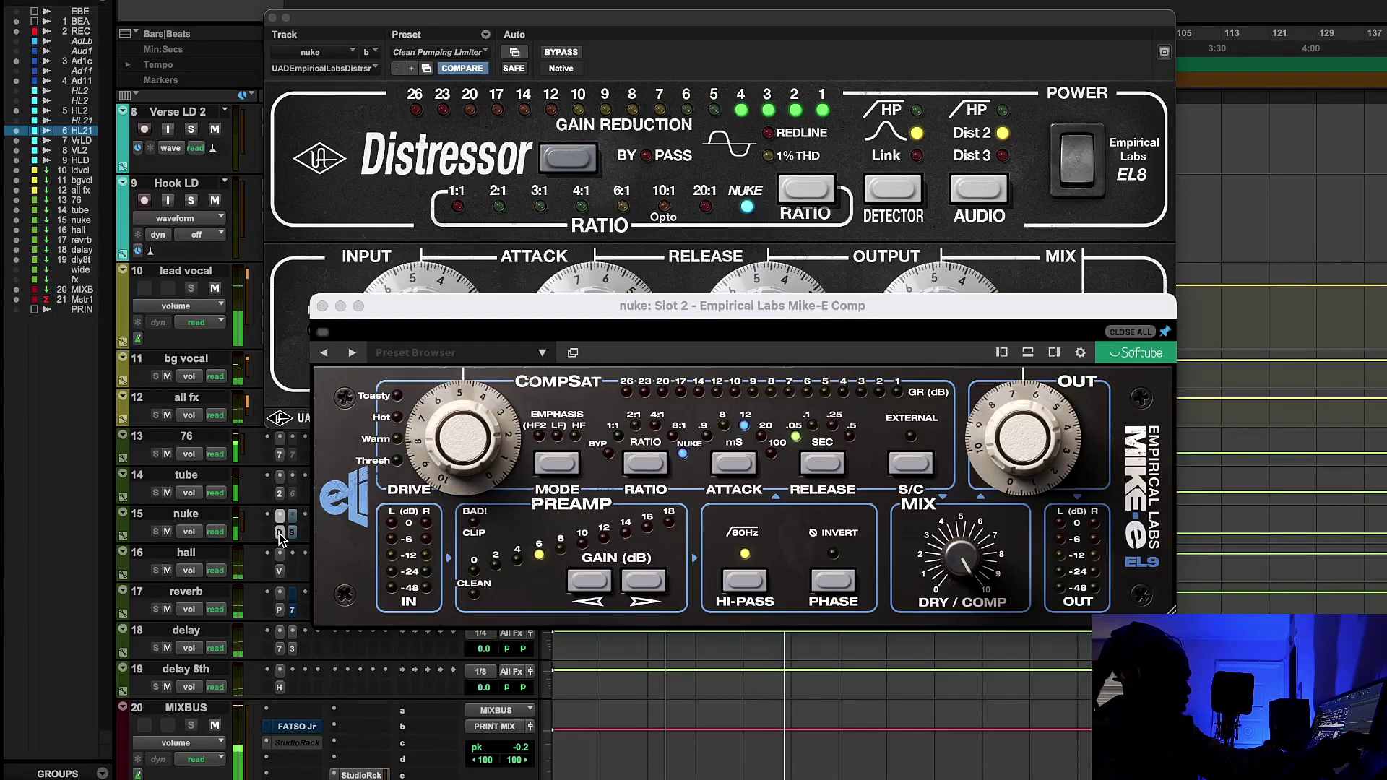
Step: Reposition the Mike-E lower to uncover the Distressor's knobs and repeat the bypass comparison on the nuke track
click(502, 312)
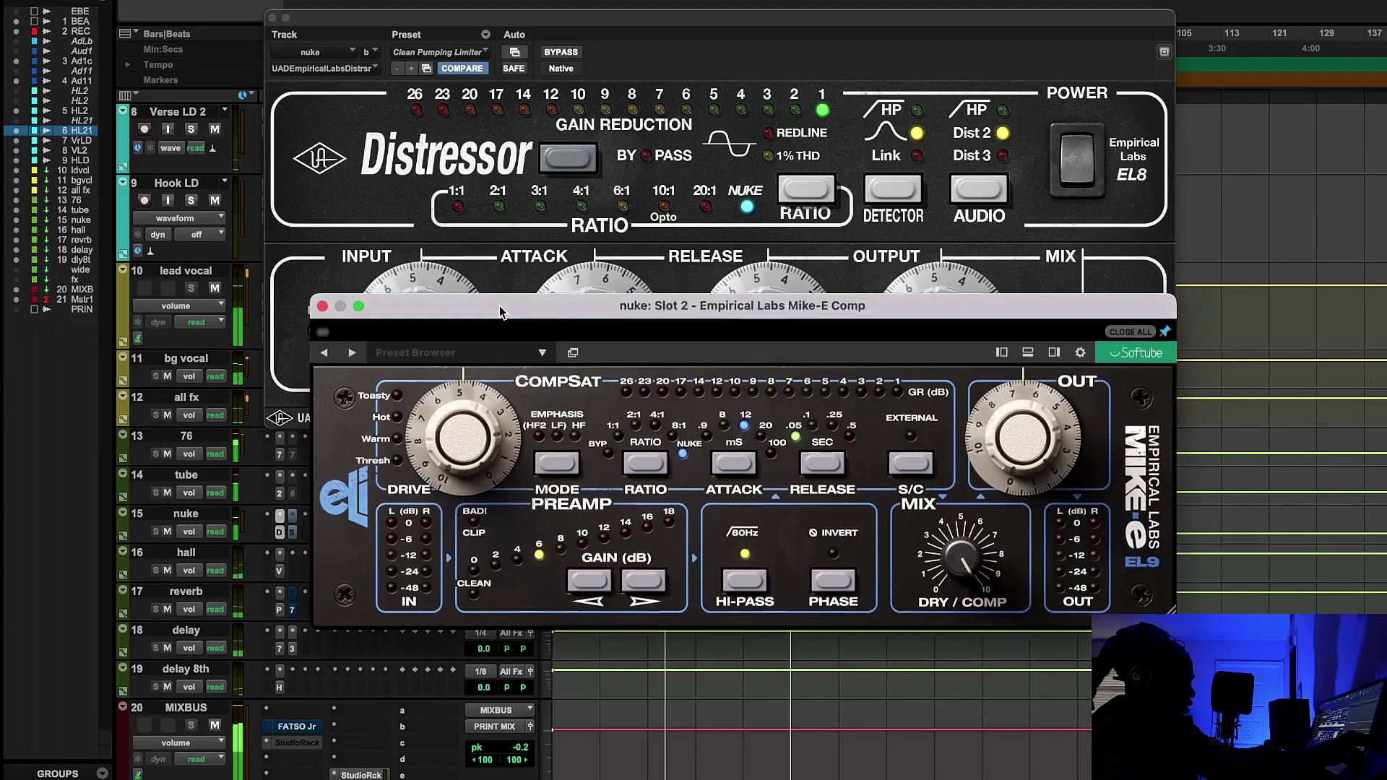
drag(502, 312, 497, 375)
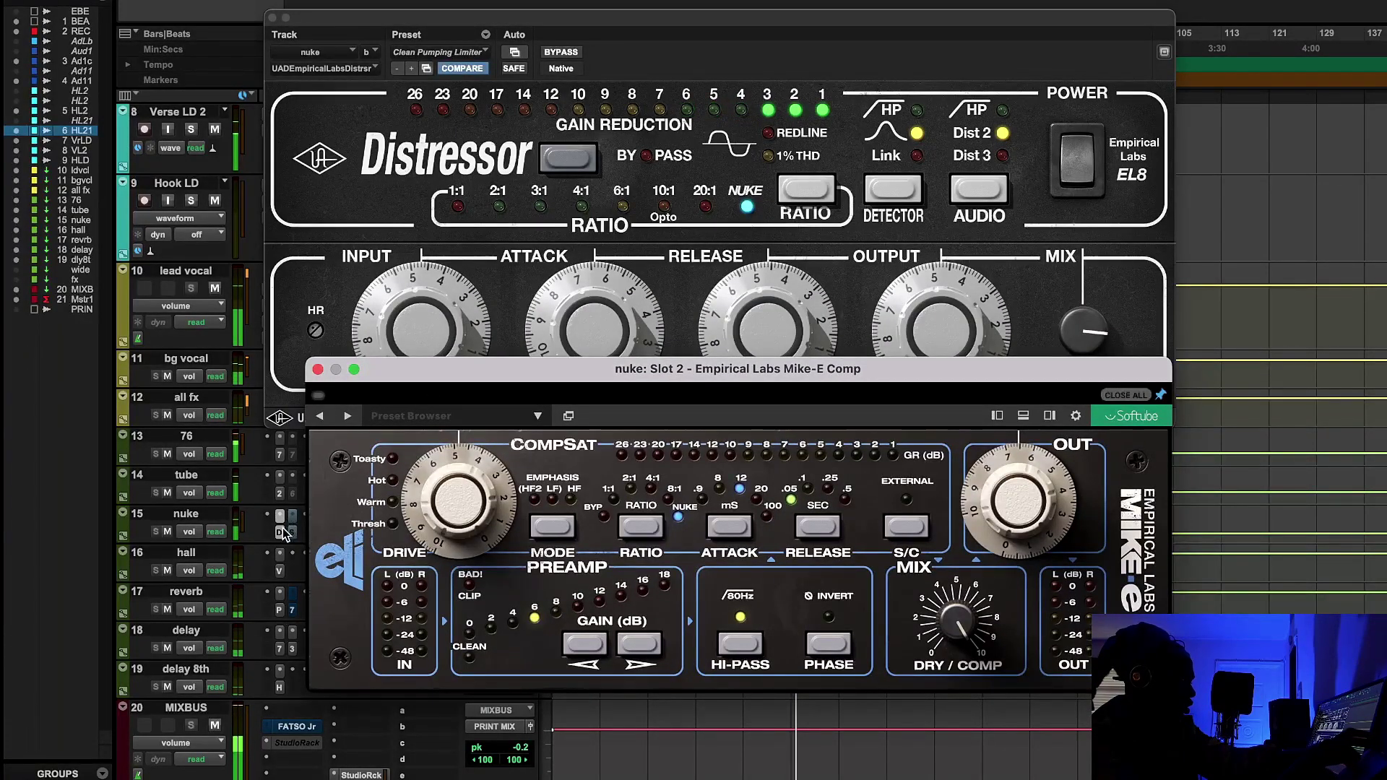
super+click(279, 531)
super+click(291, 533)
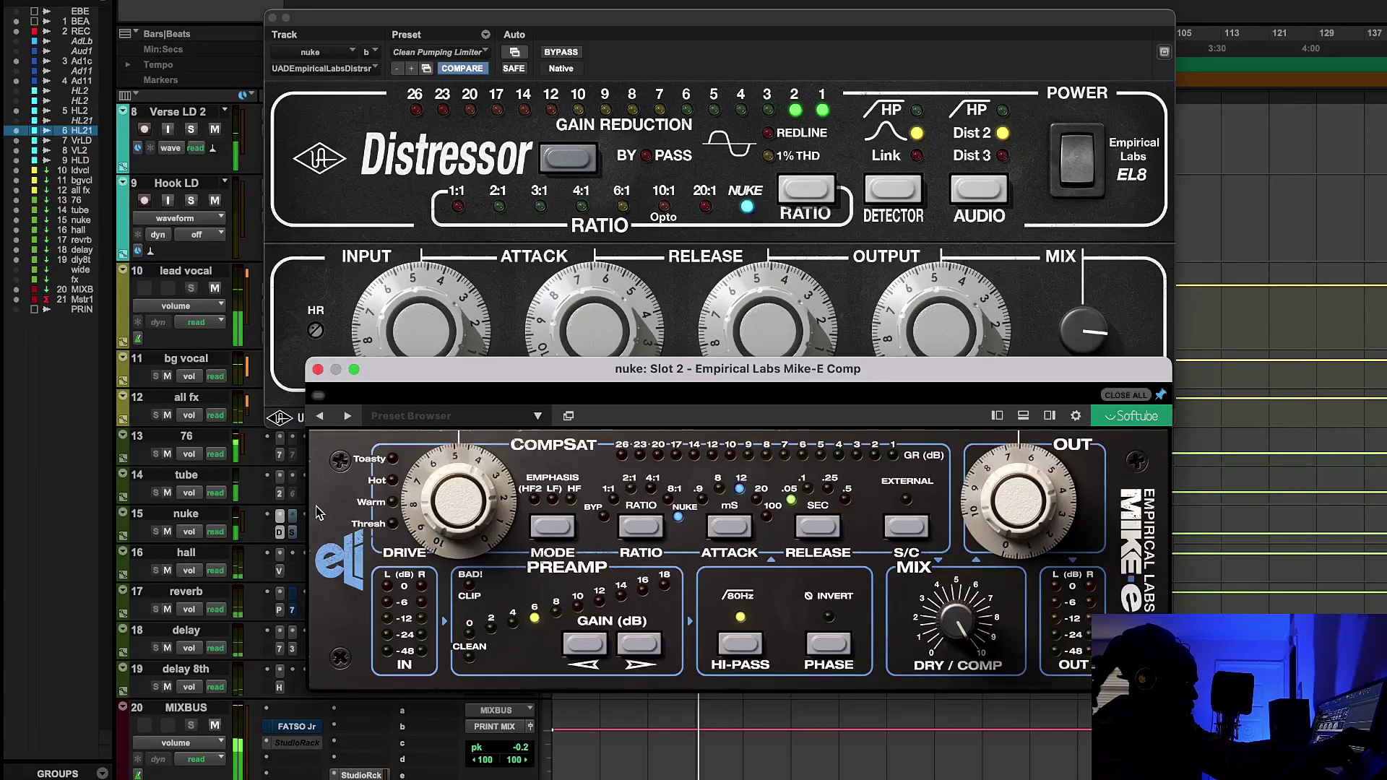
Step: Raise the Distressor's output slightly and switch the nuke track over to the Mike-E by swapping their bypass states
click(957, 323)
drag(957, 324, 958, 307)
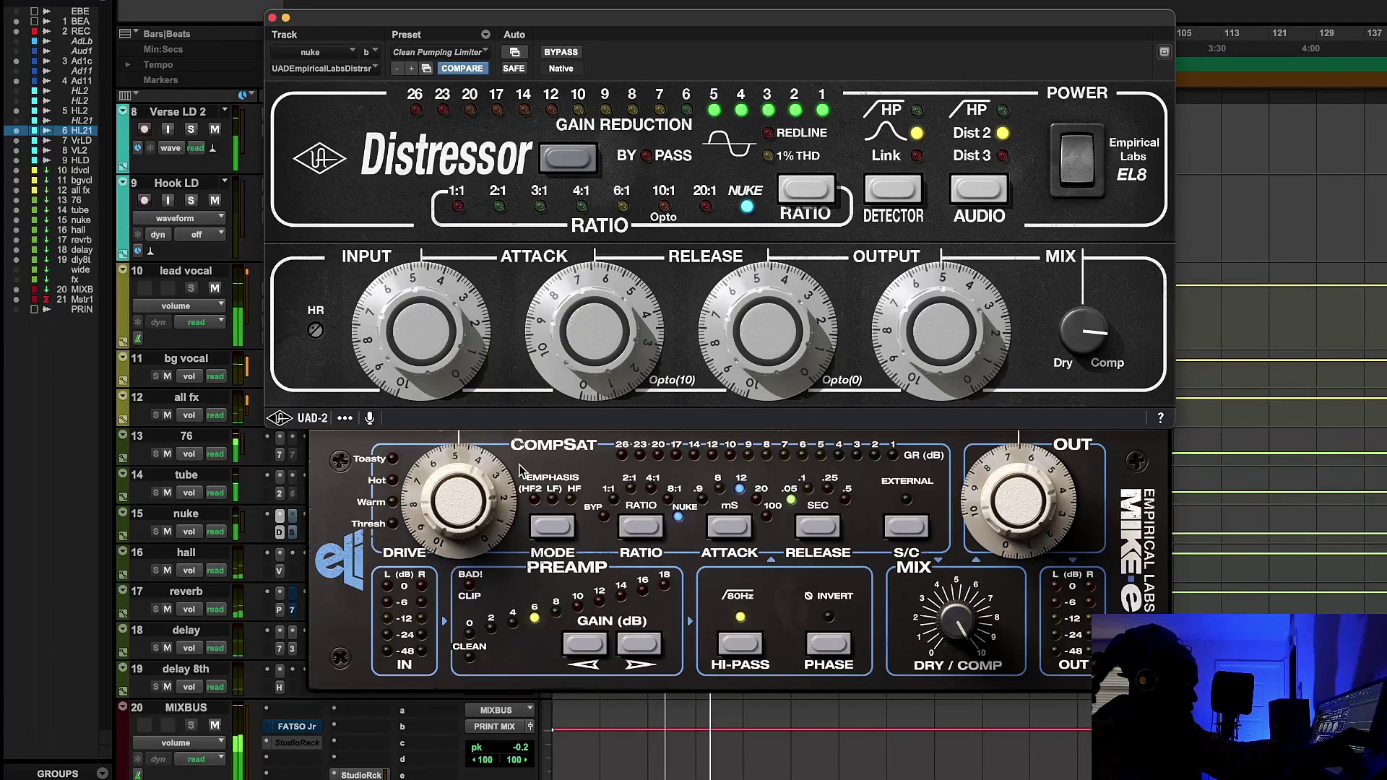
super+click(282, 535)
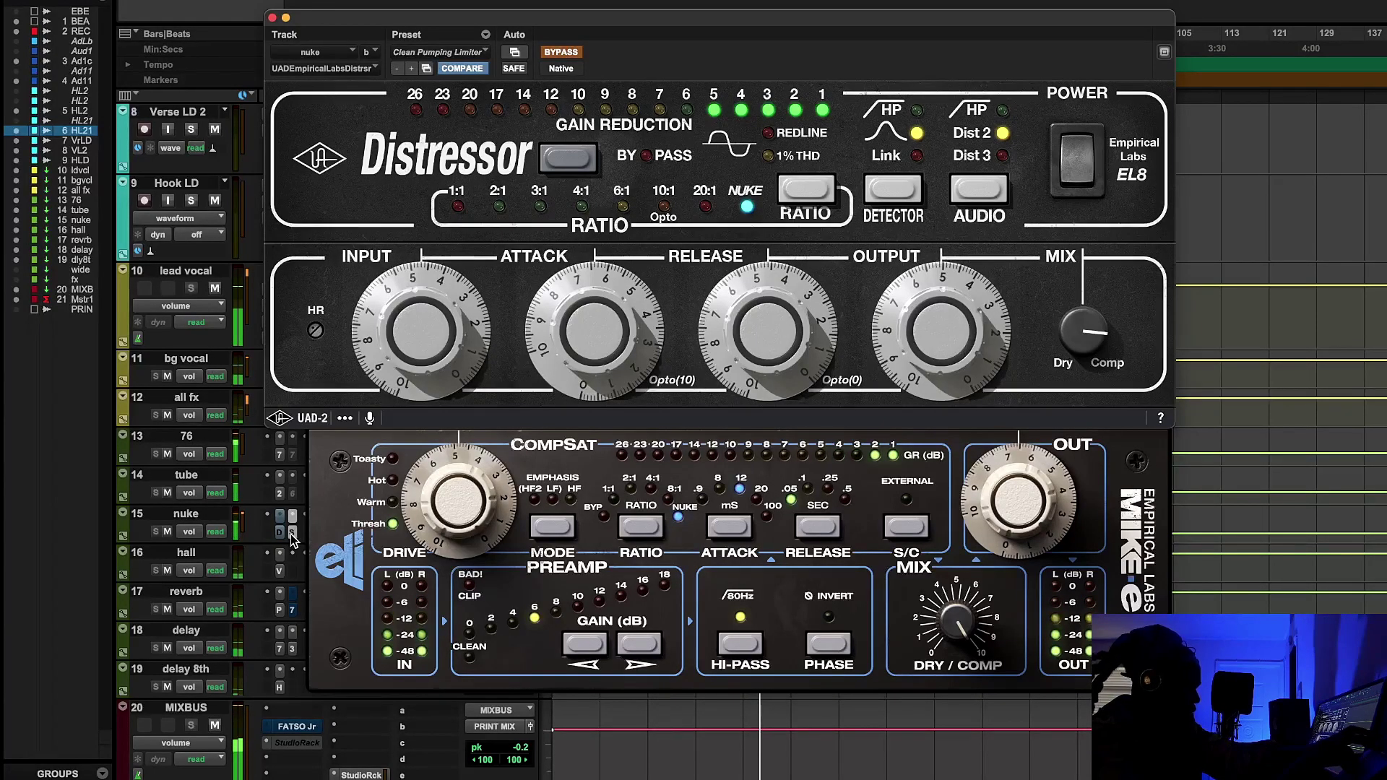
Step: Switch the nuke track back to the Distressor, nudge its output up slightly, and return to the Mike-E by swapping their bypass states
super+click(280, 533)
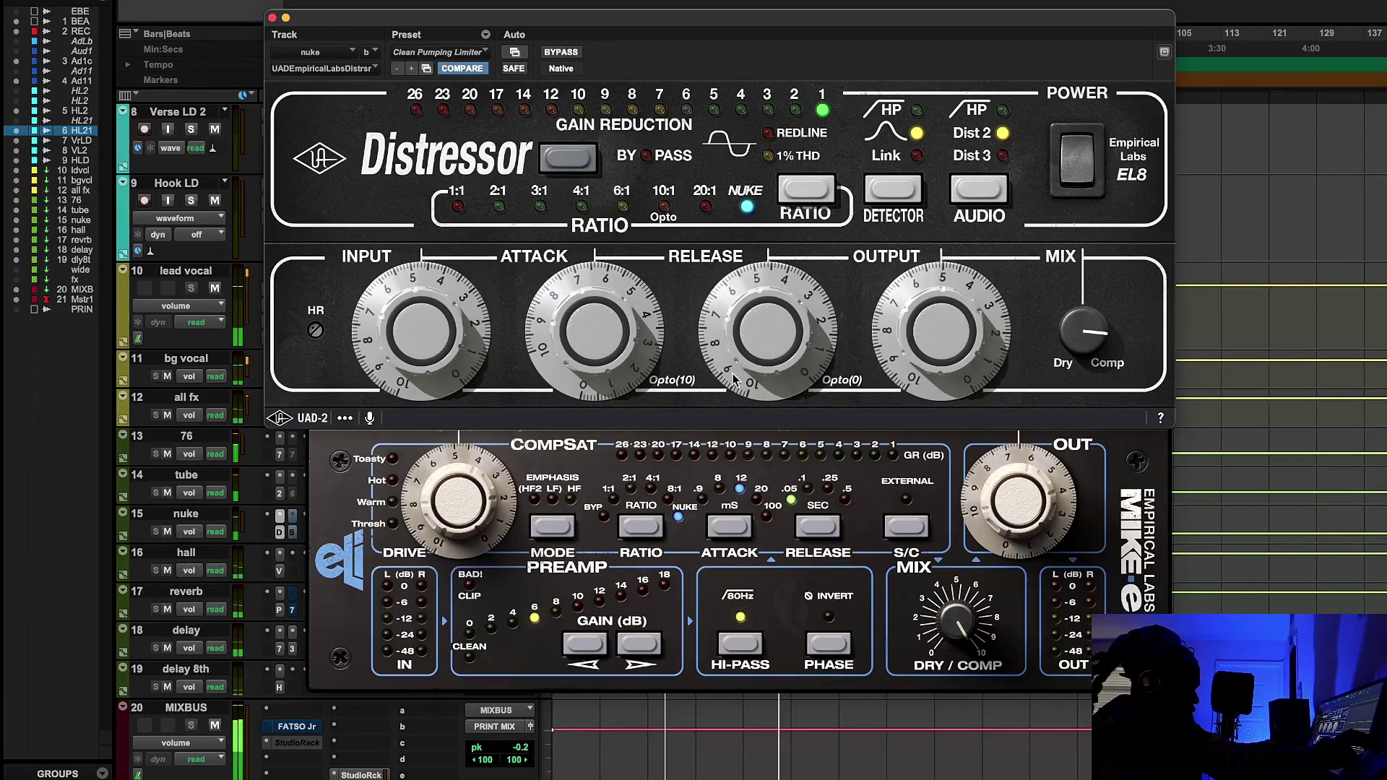
drag(910, 368, 916, 361)
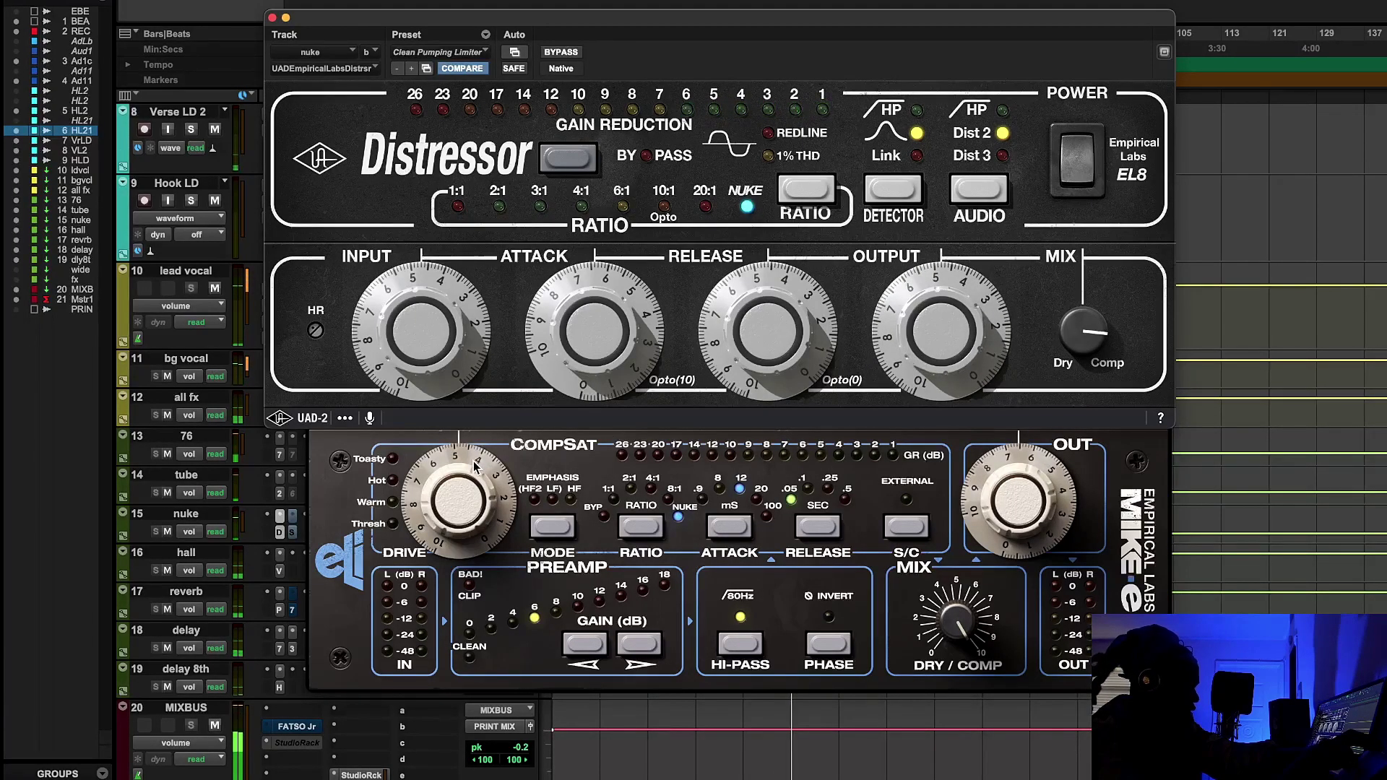
super+click(282, 534)
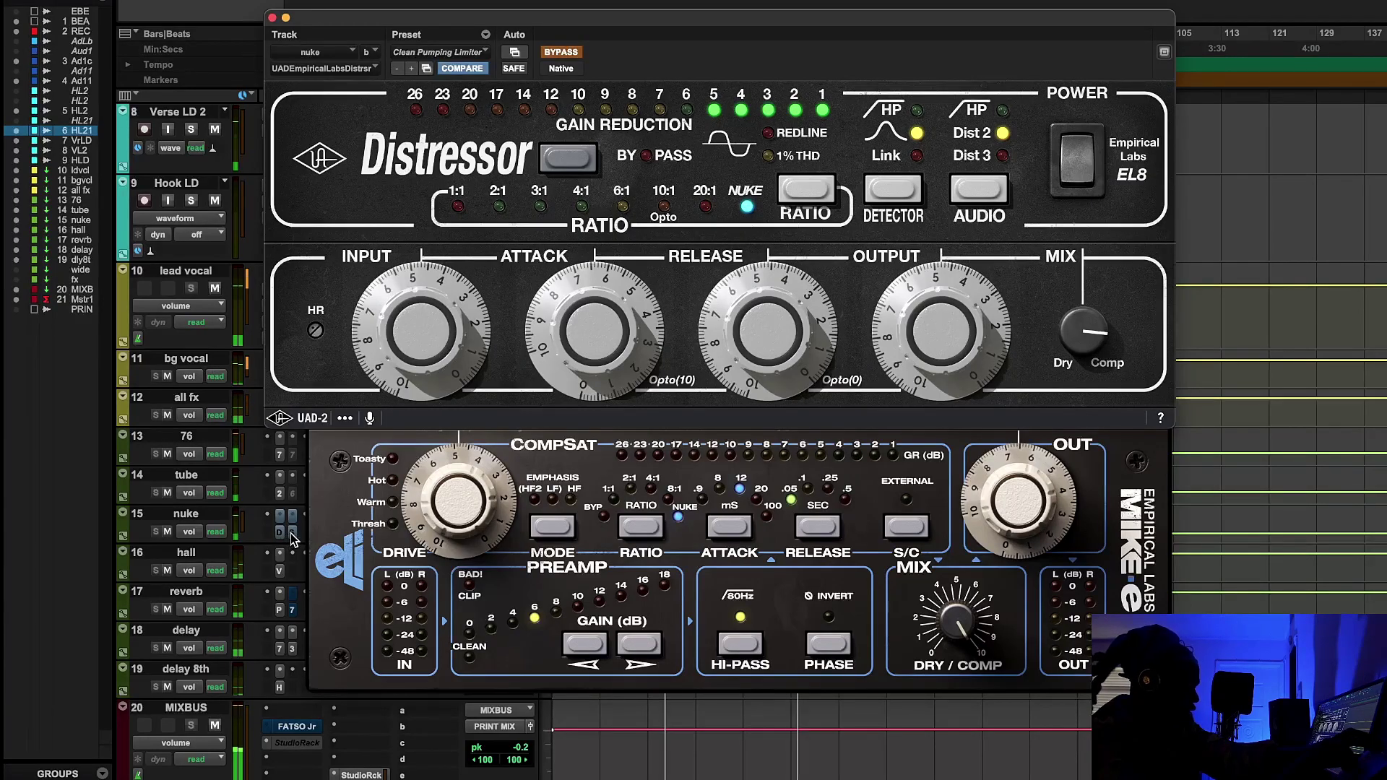
super+click(292, 532)
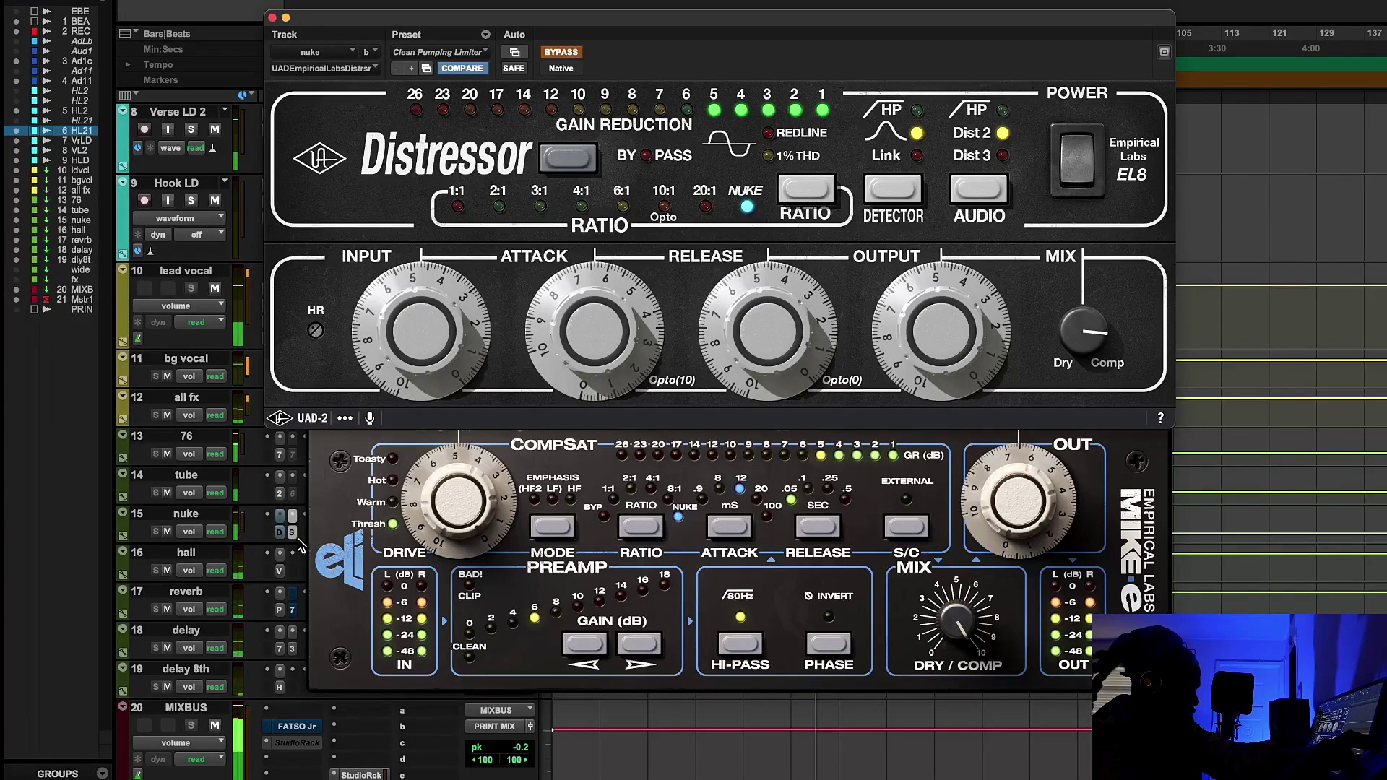
Step: Leave the Distressor active with the Mike-E bypassed on the nuke track, and close the Mike-E window
super+click(293, 535)
super+click(280, 535)
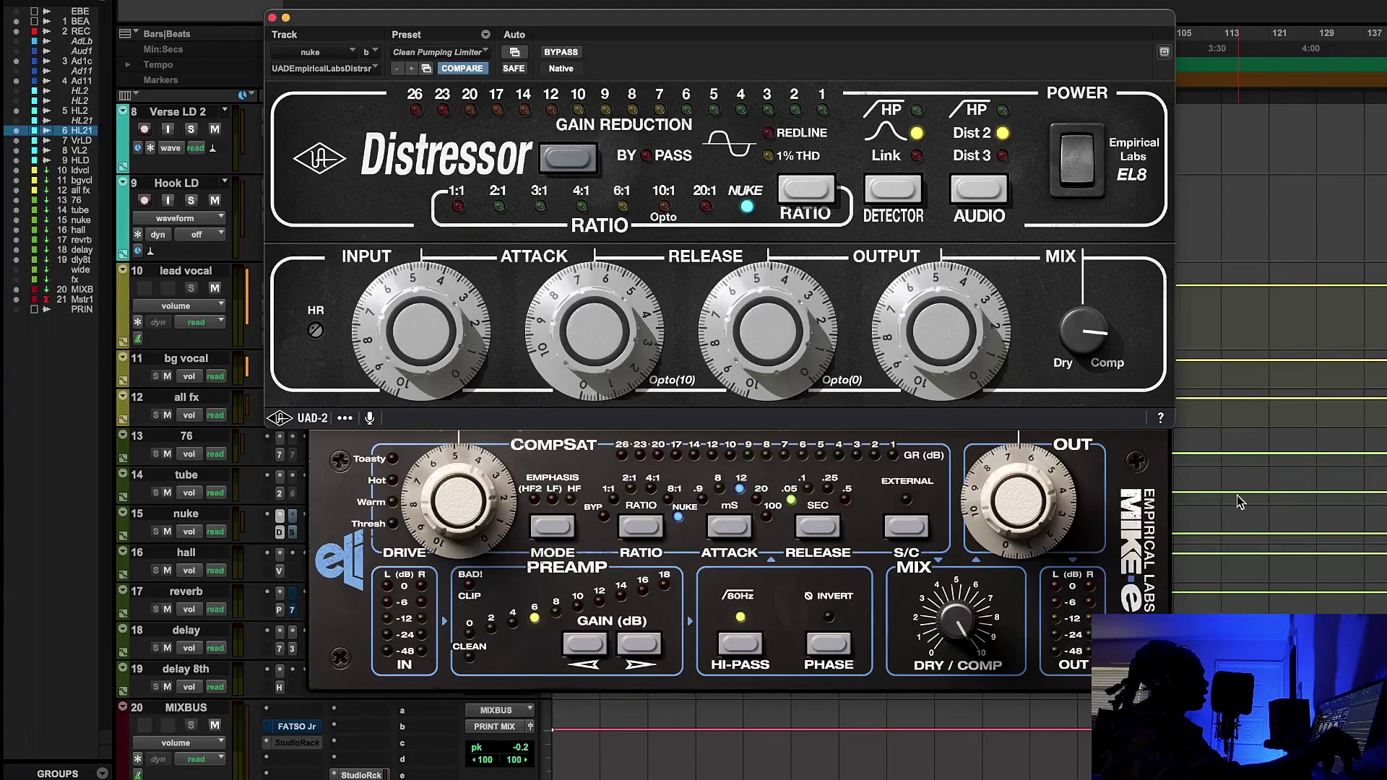
click(785, 607)
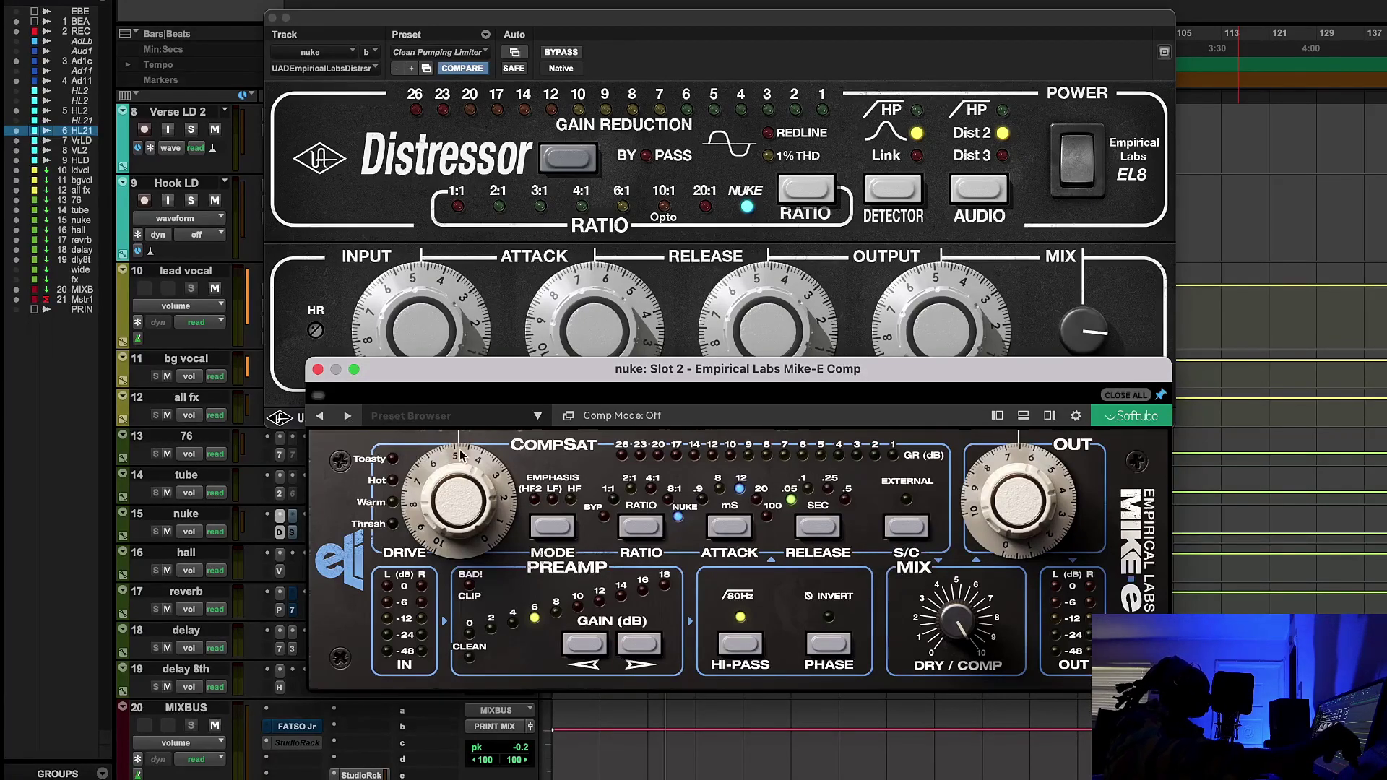
click(318, 370)
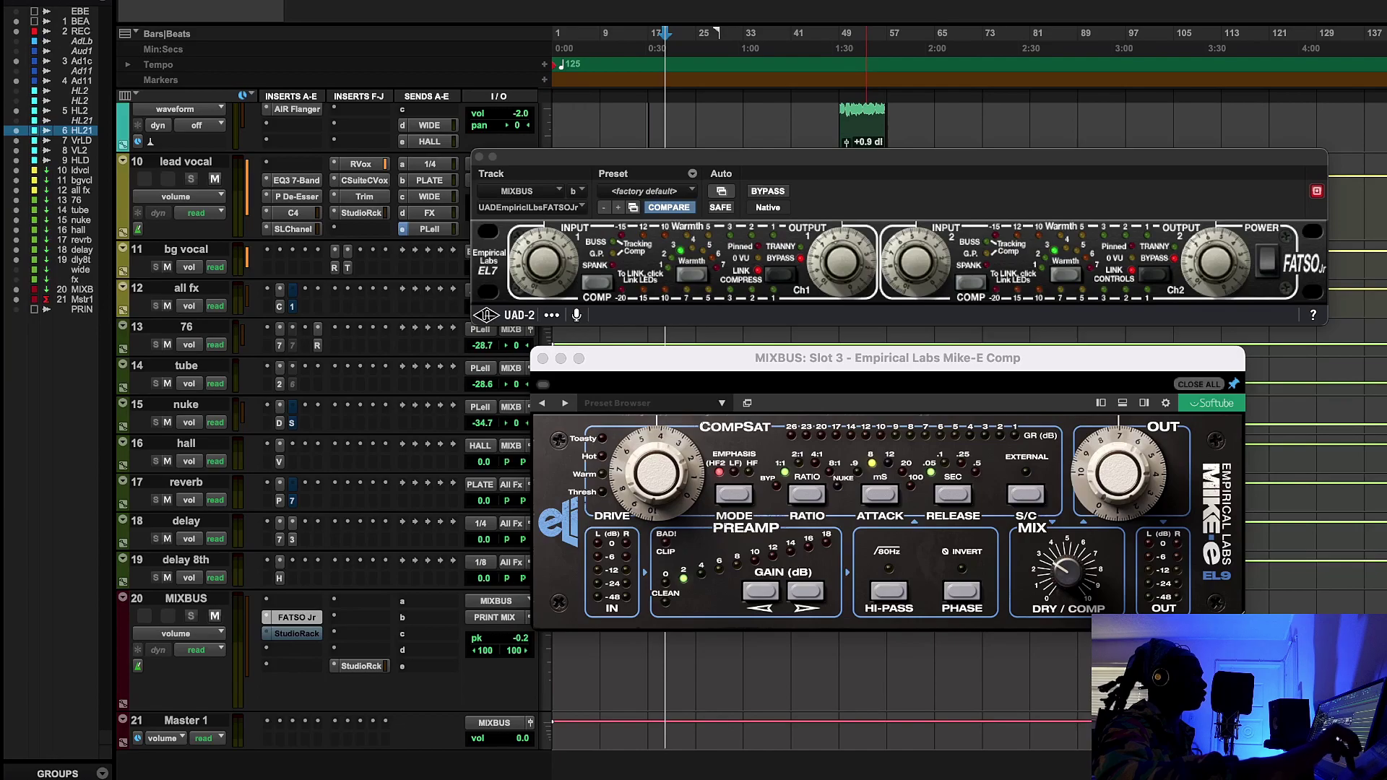
Step: During playback, move the FATSO Jr window clear of the lead vocal's volume and lower that volume to -1.4
key(space)
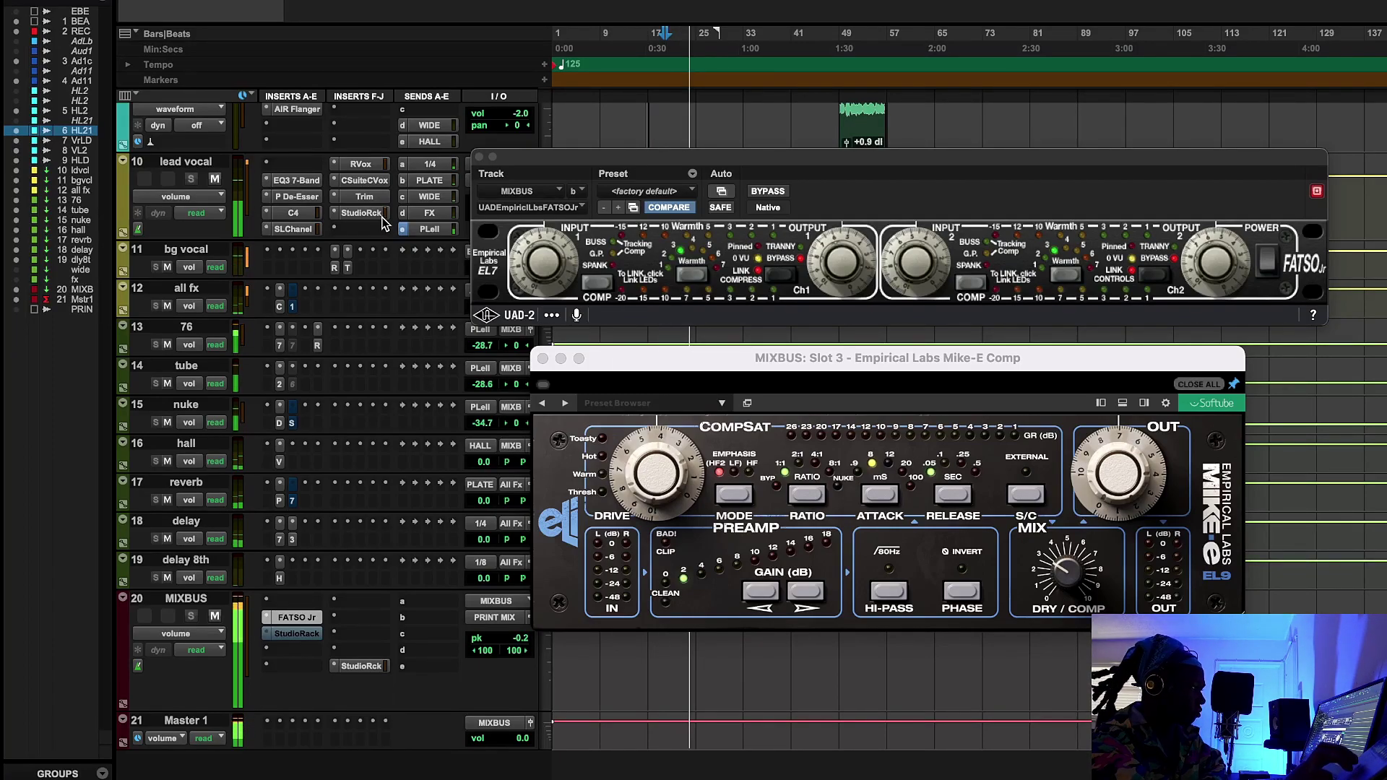
drag(545, 167, 607, 170)
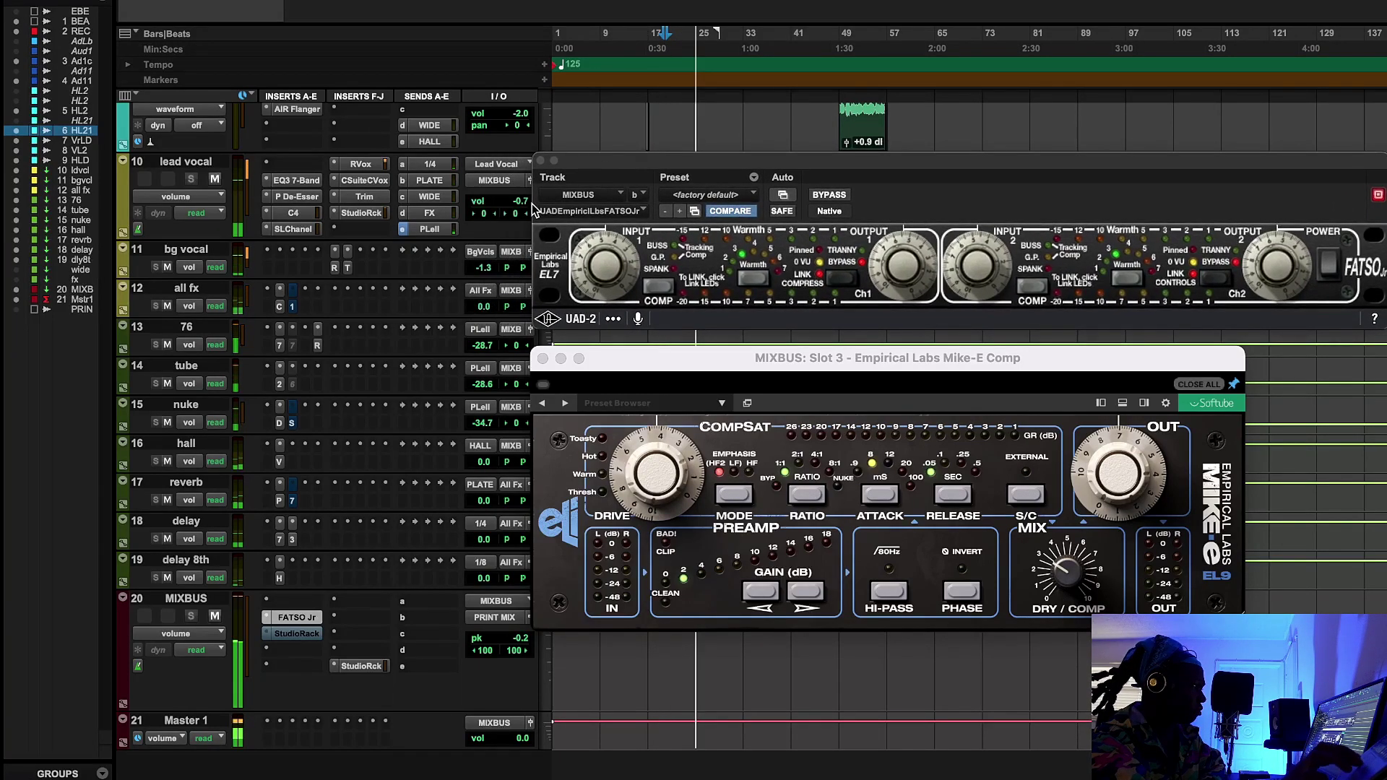
drag(520, 206, 520, 205)
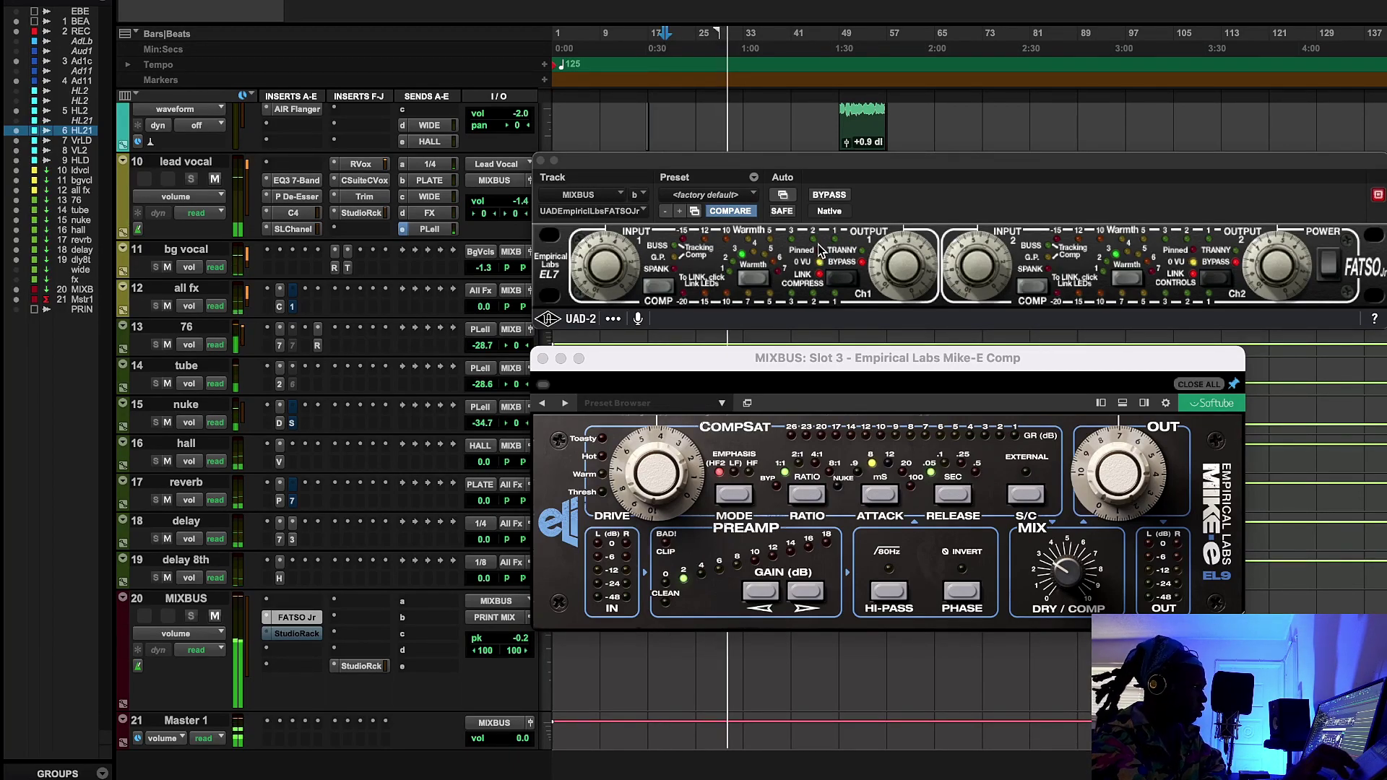
Step: Compare the MIXBUS with and without FATSO Jr by bypassing and re-enabling it during playback, and stop
click(831, 195)
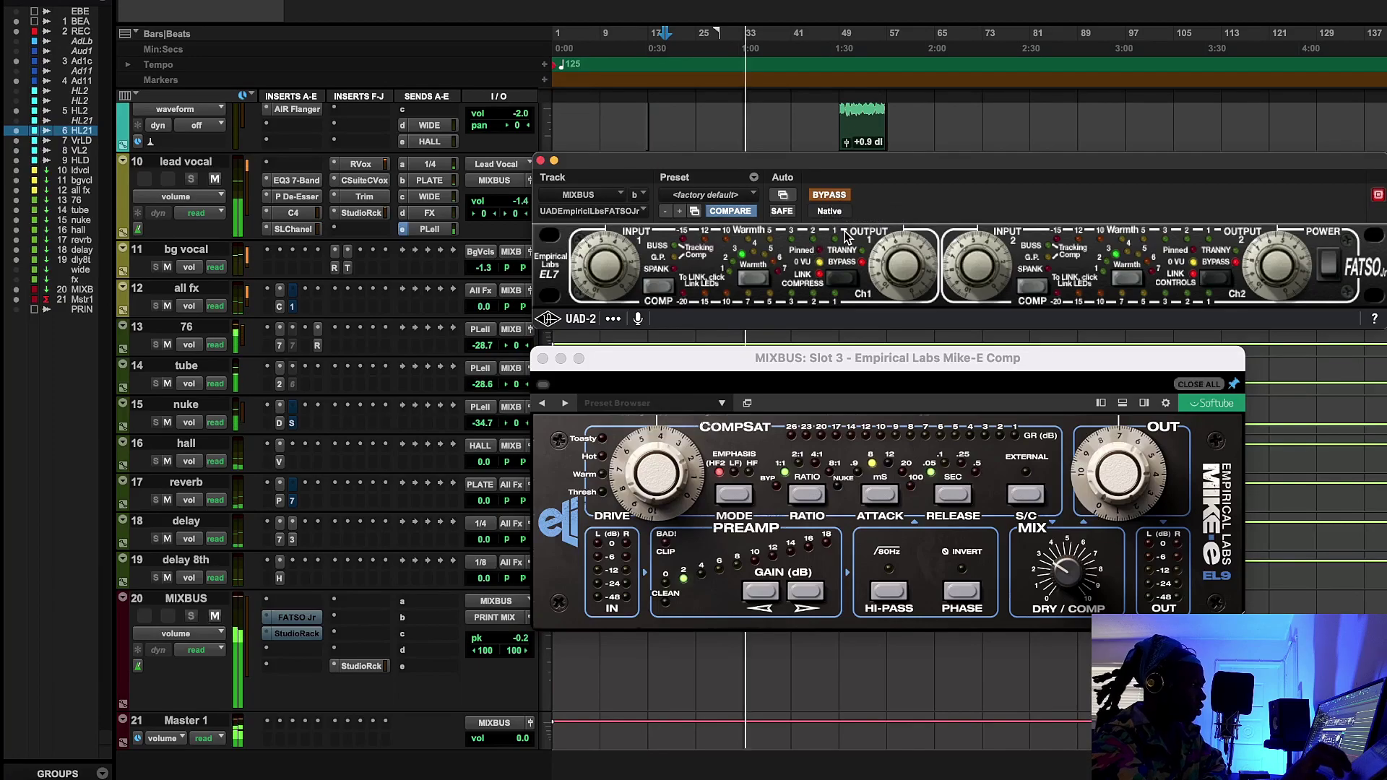
click(828, 196)
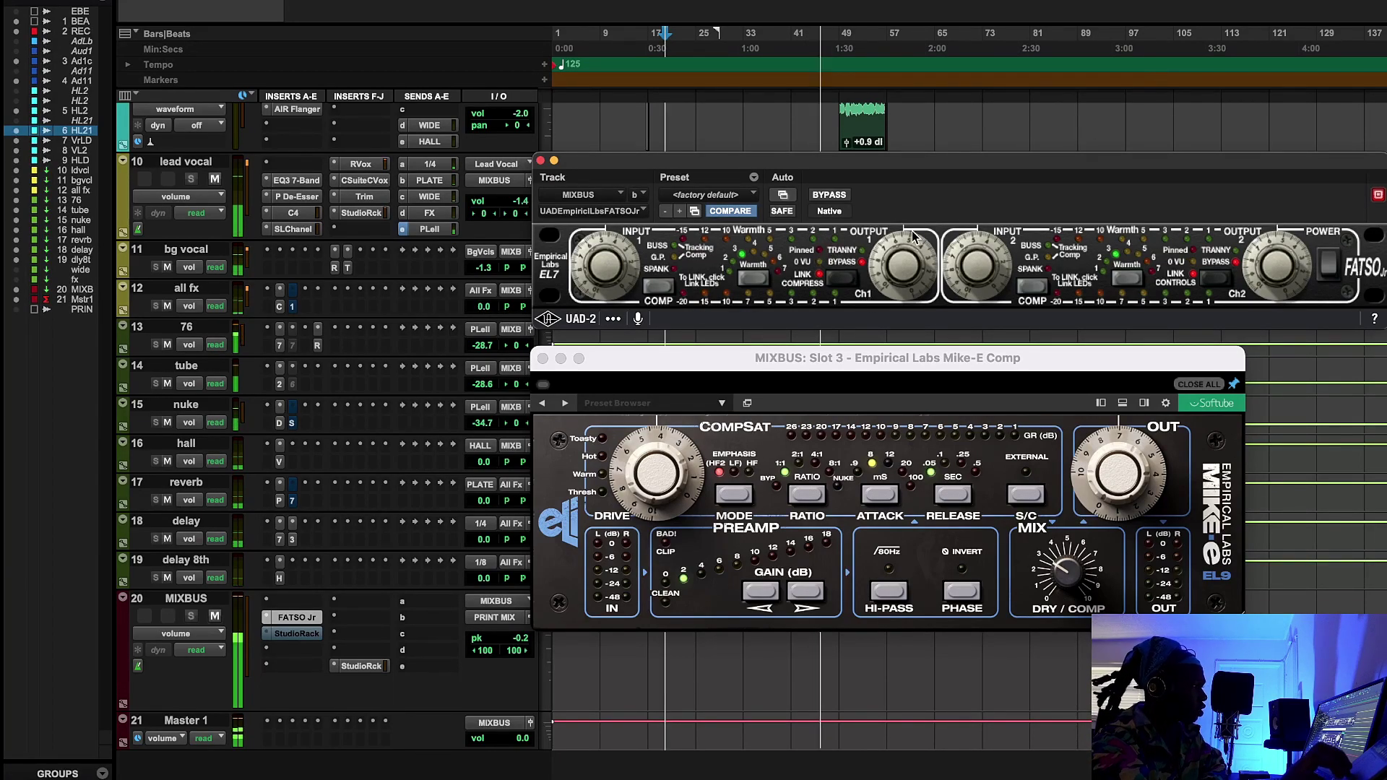
key(space)
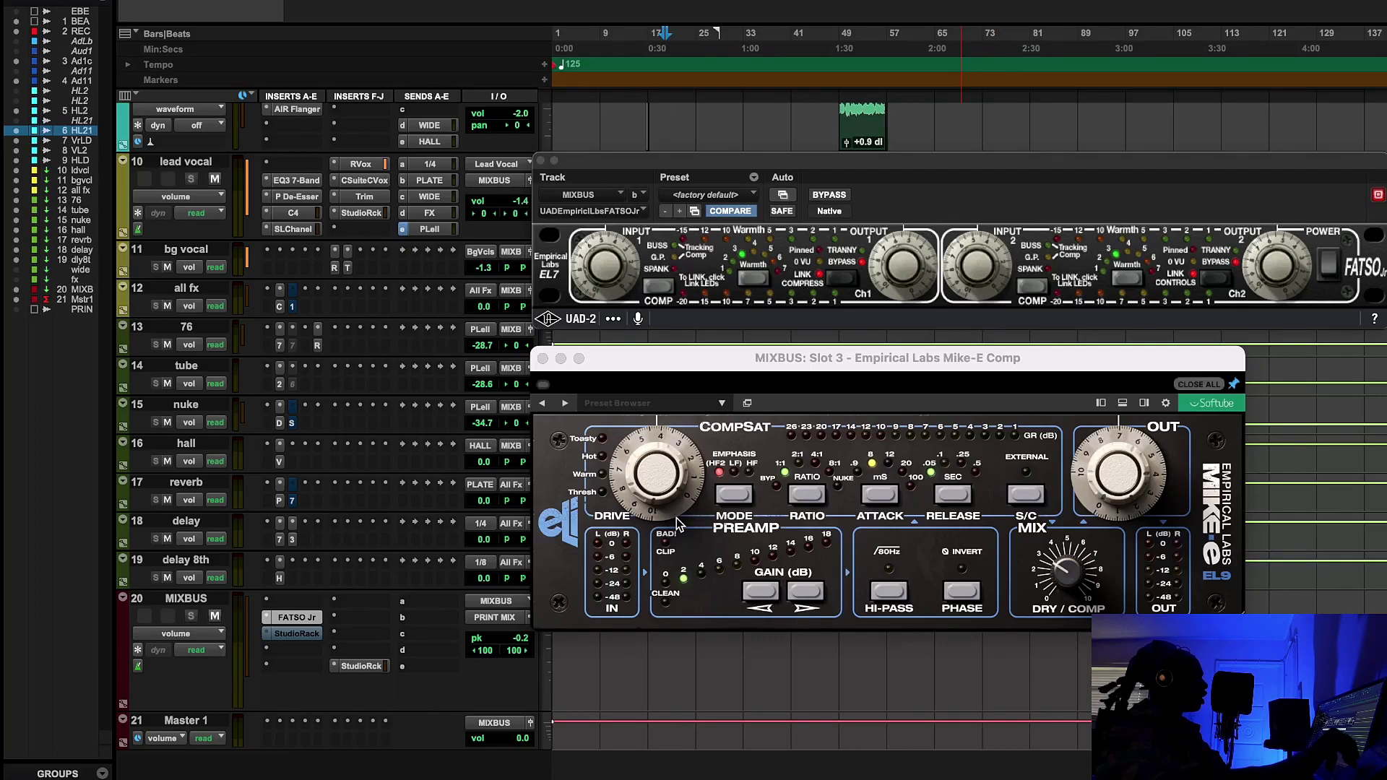
Step: Make the FATSO Jr insert on the MIXBUS inactive and shift the MIXBUS Mike-E window slightly aside
right_click(301, 618)
click(322, 634)
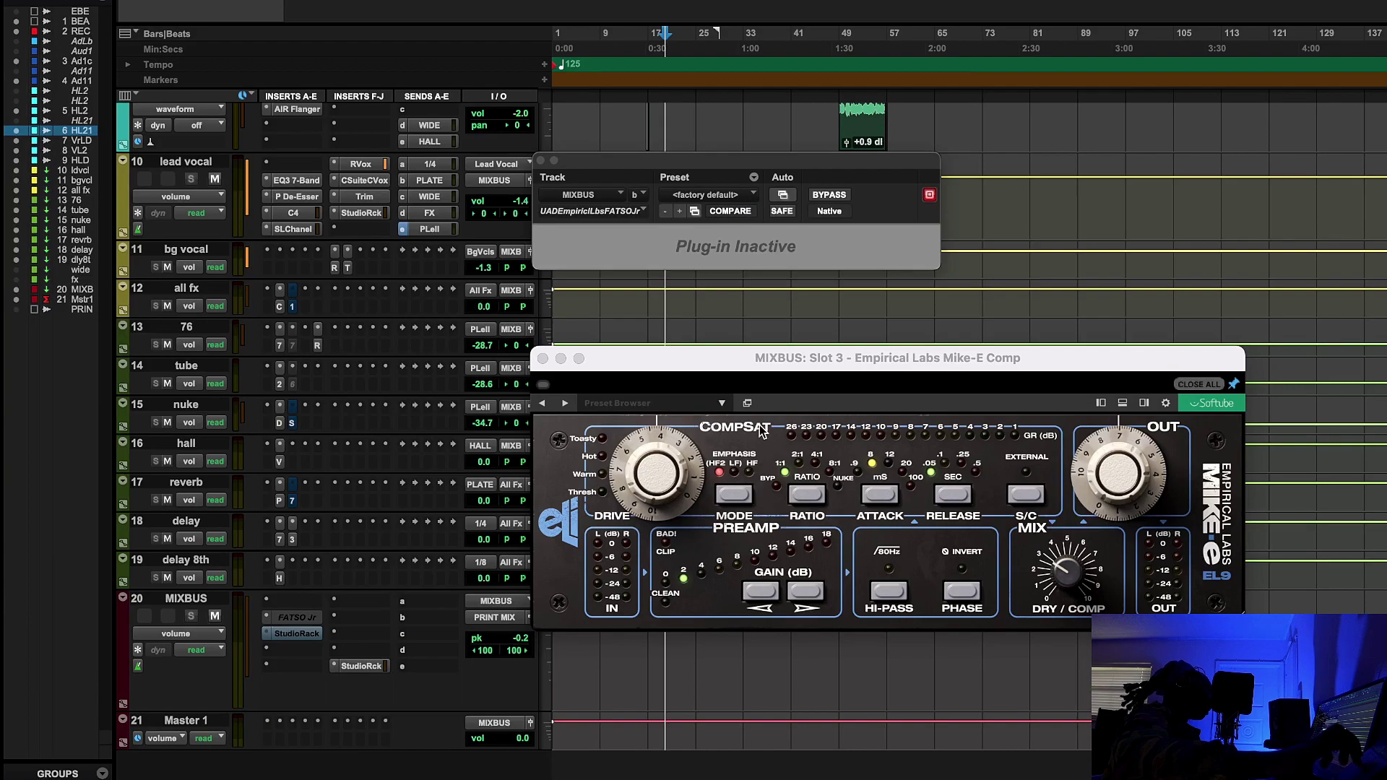
drag(792, 361, 766, 362)
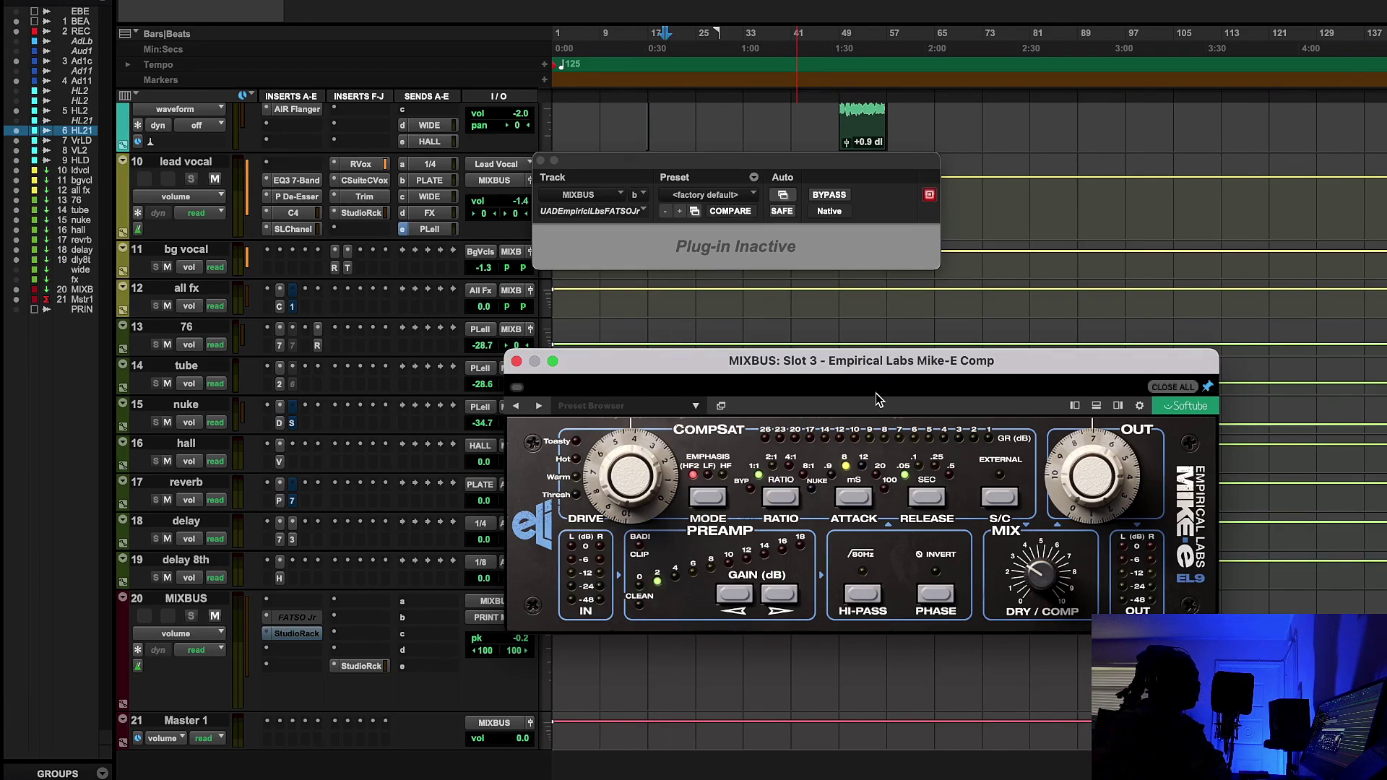
Step: Play the mix from about bar 21 with the MIXBUS StudioRack active and bypass its Mike-E to compare the sound
click(680, 29)
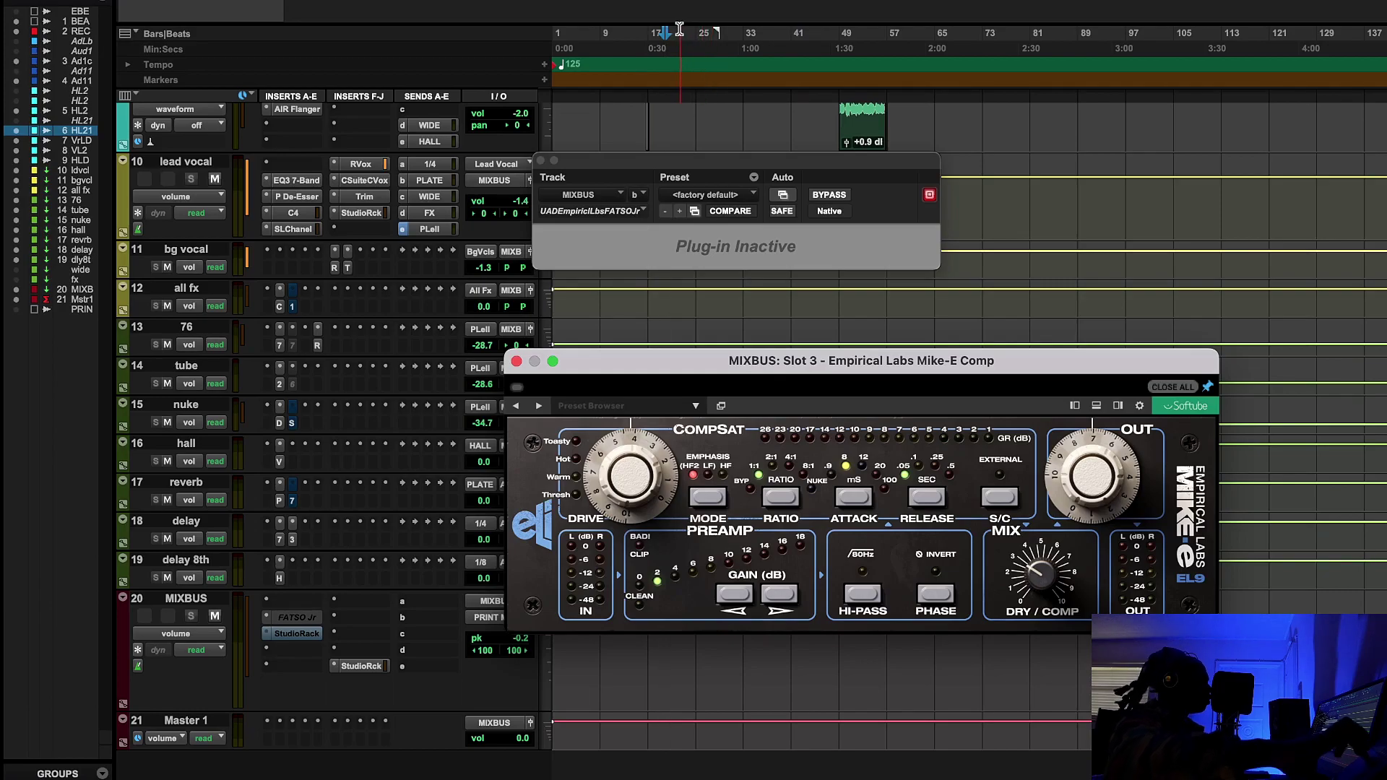
key(space)
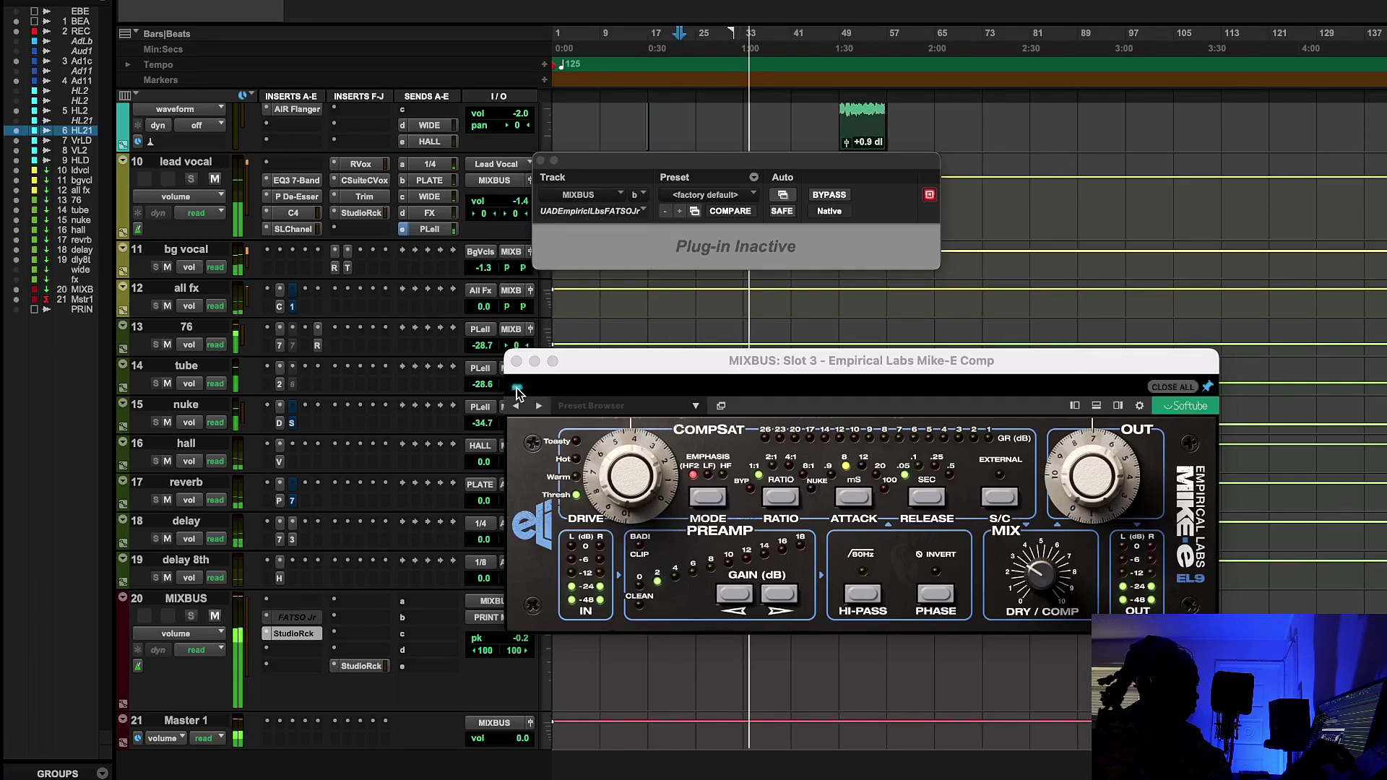
click(517, 393)
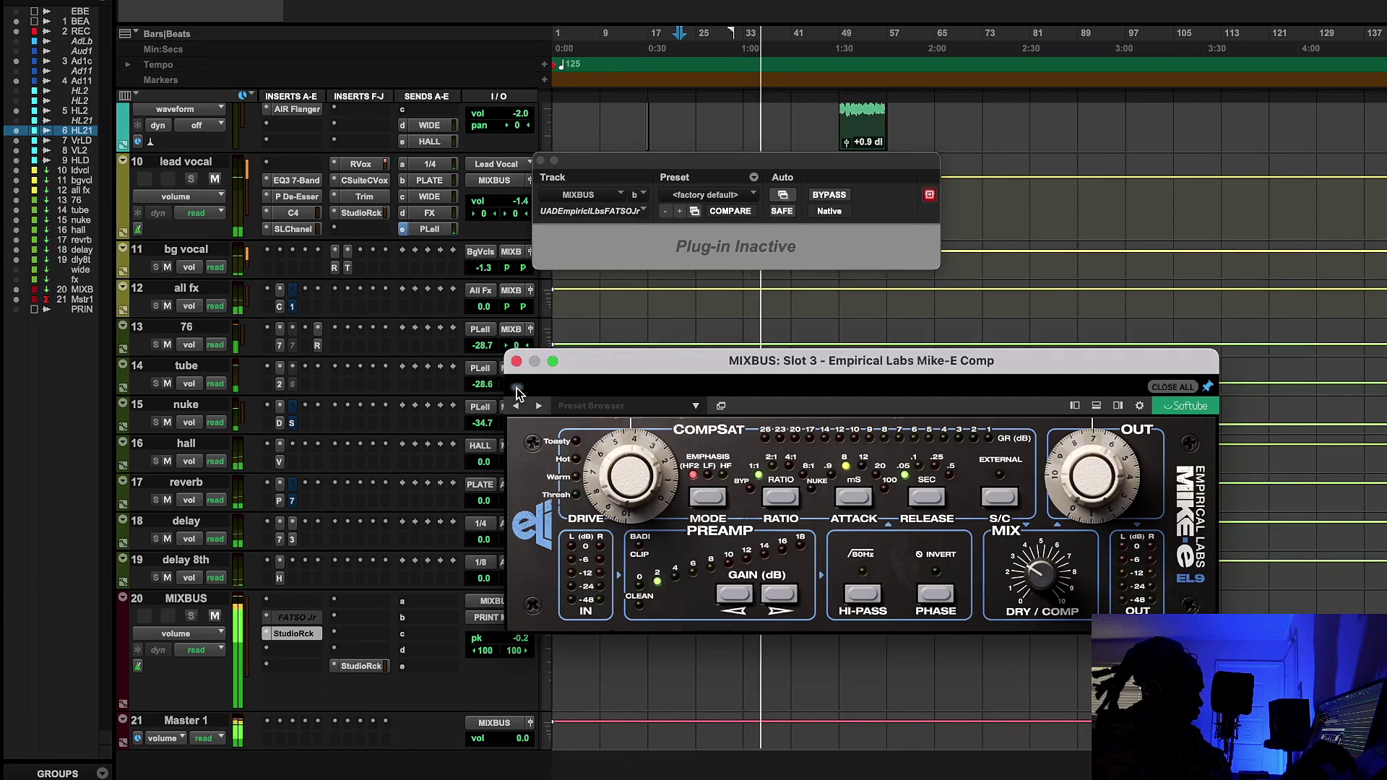
key(space)
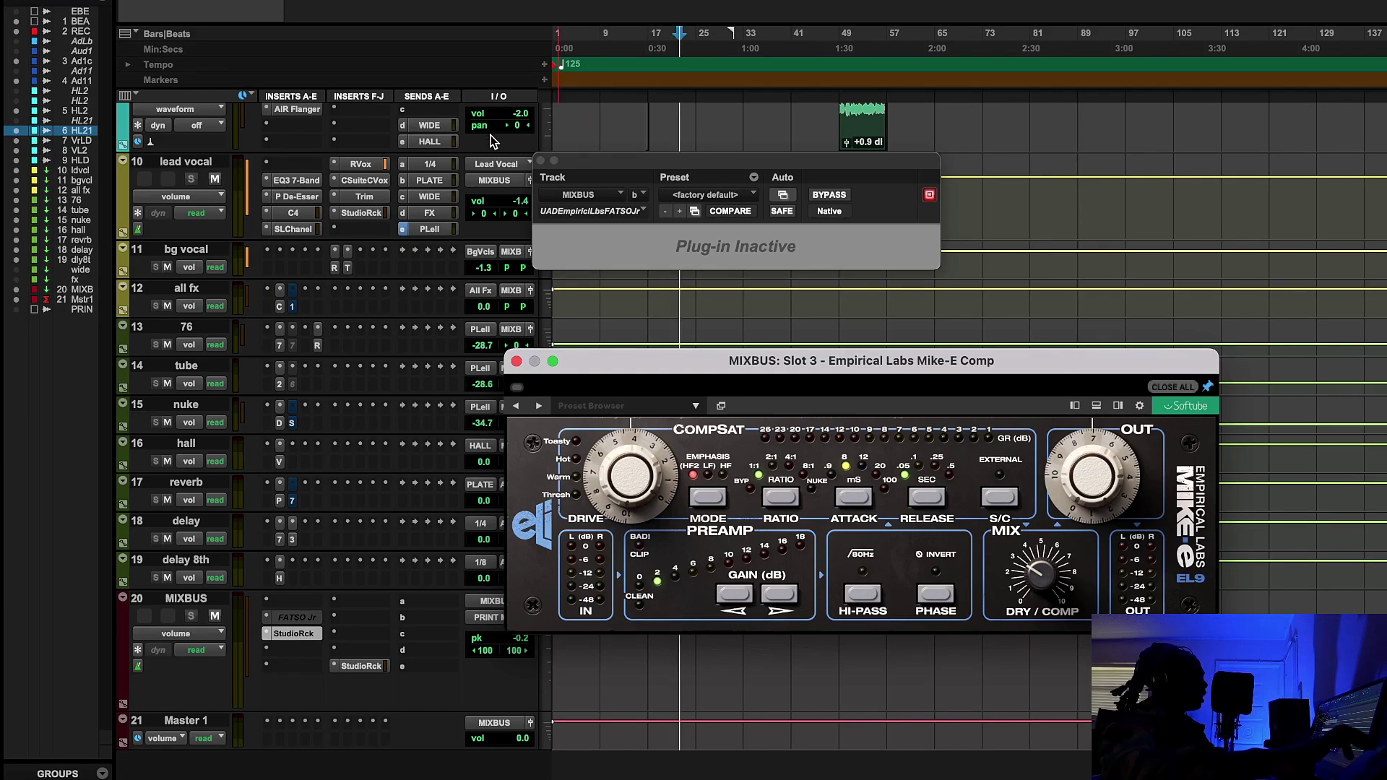
Step: Replay the passage while toggling the MIXBUS Mike-E in and out, and stop with the Mike-E enabled
key(space)
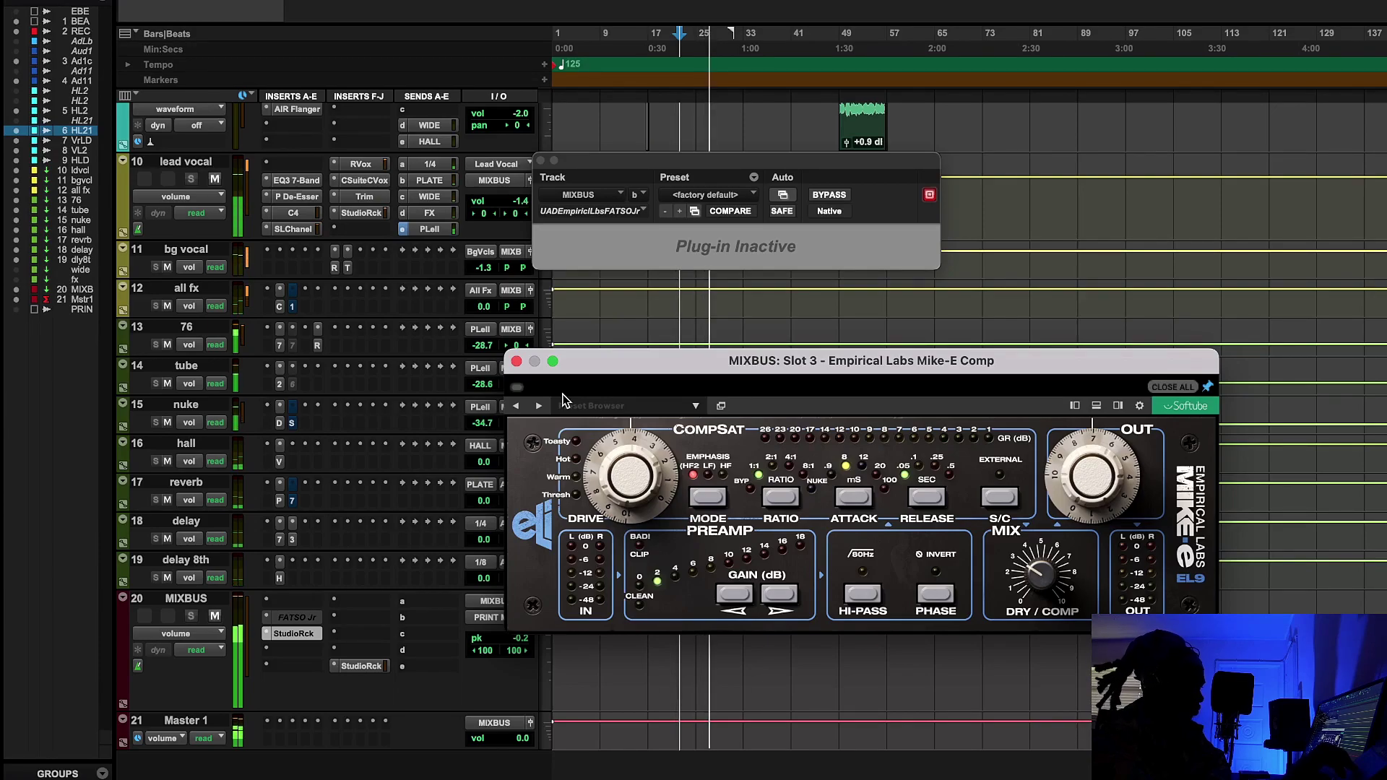
click(516, 387)
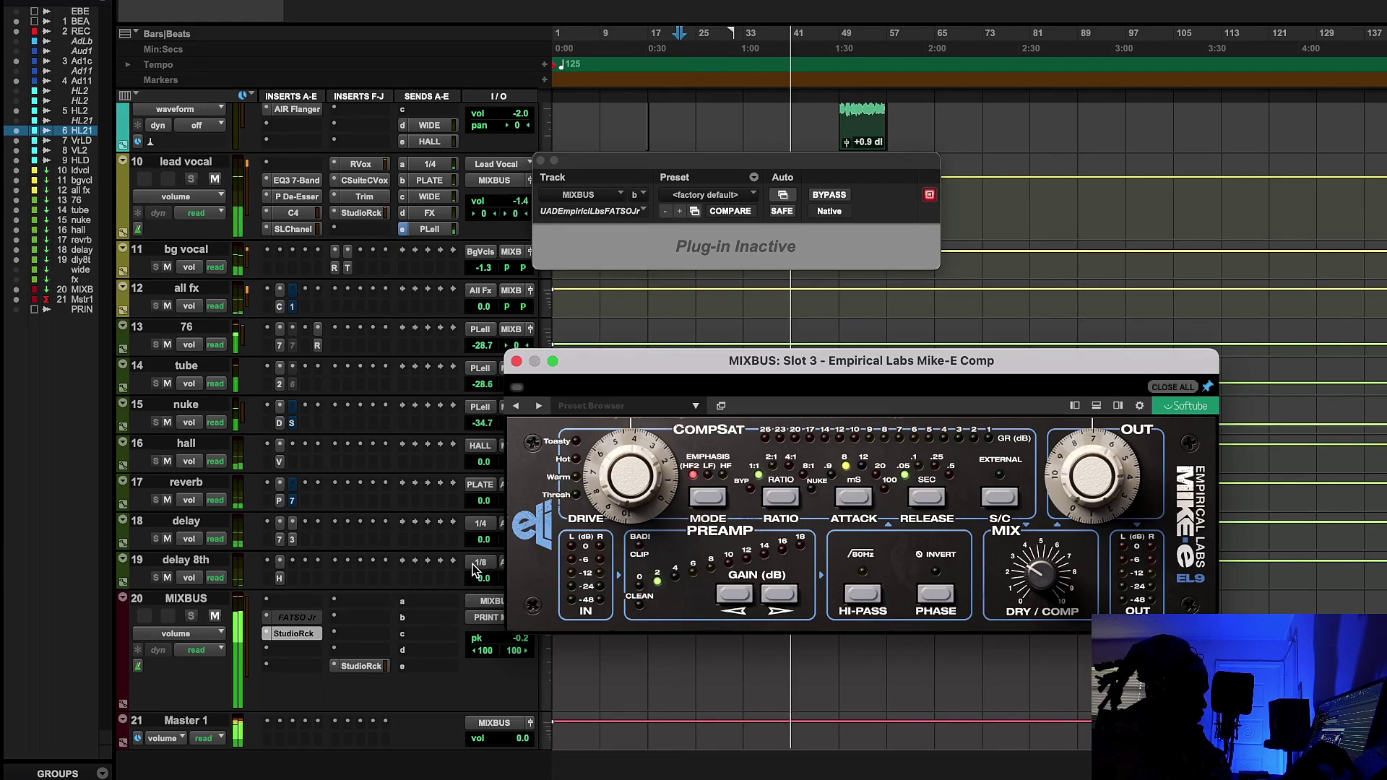
click(517, 390)
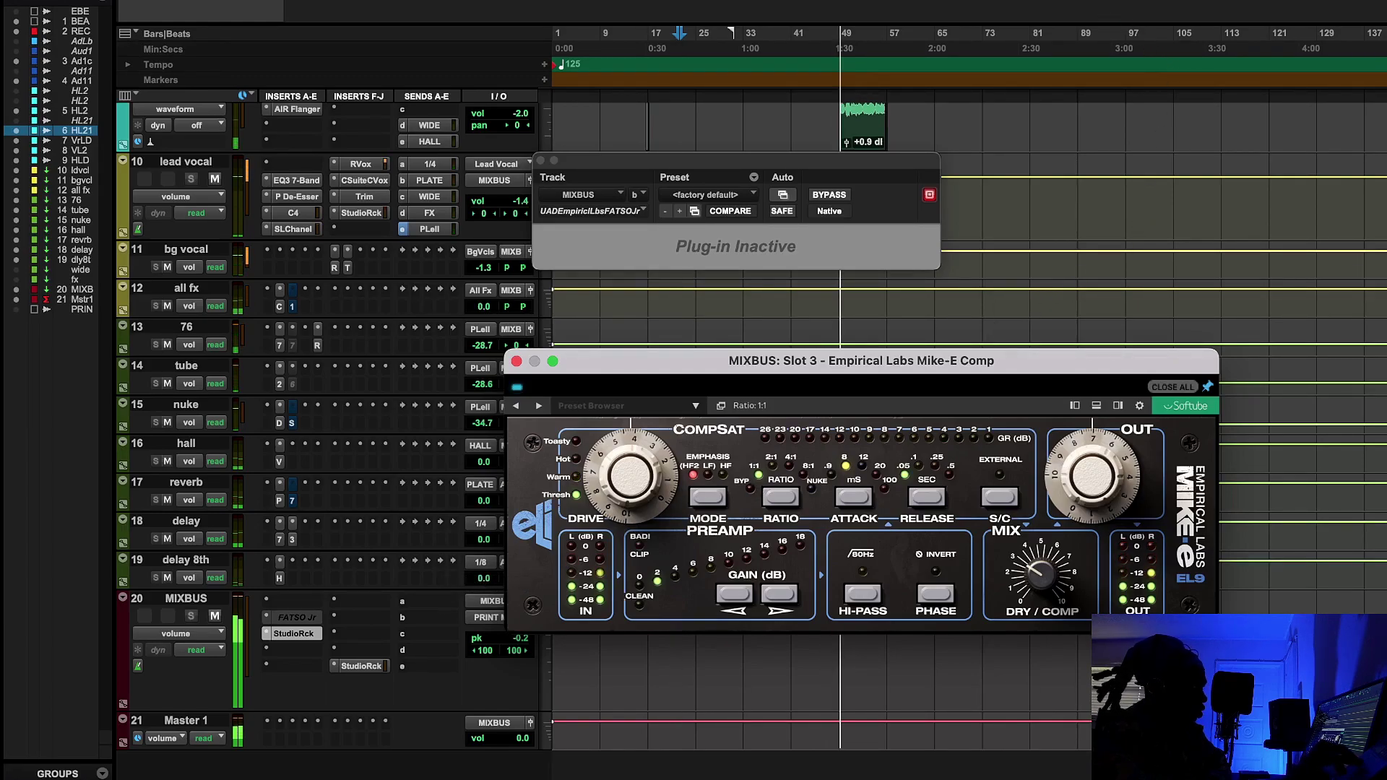
key(space)
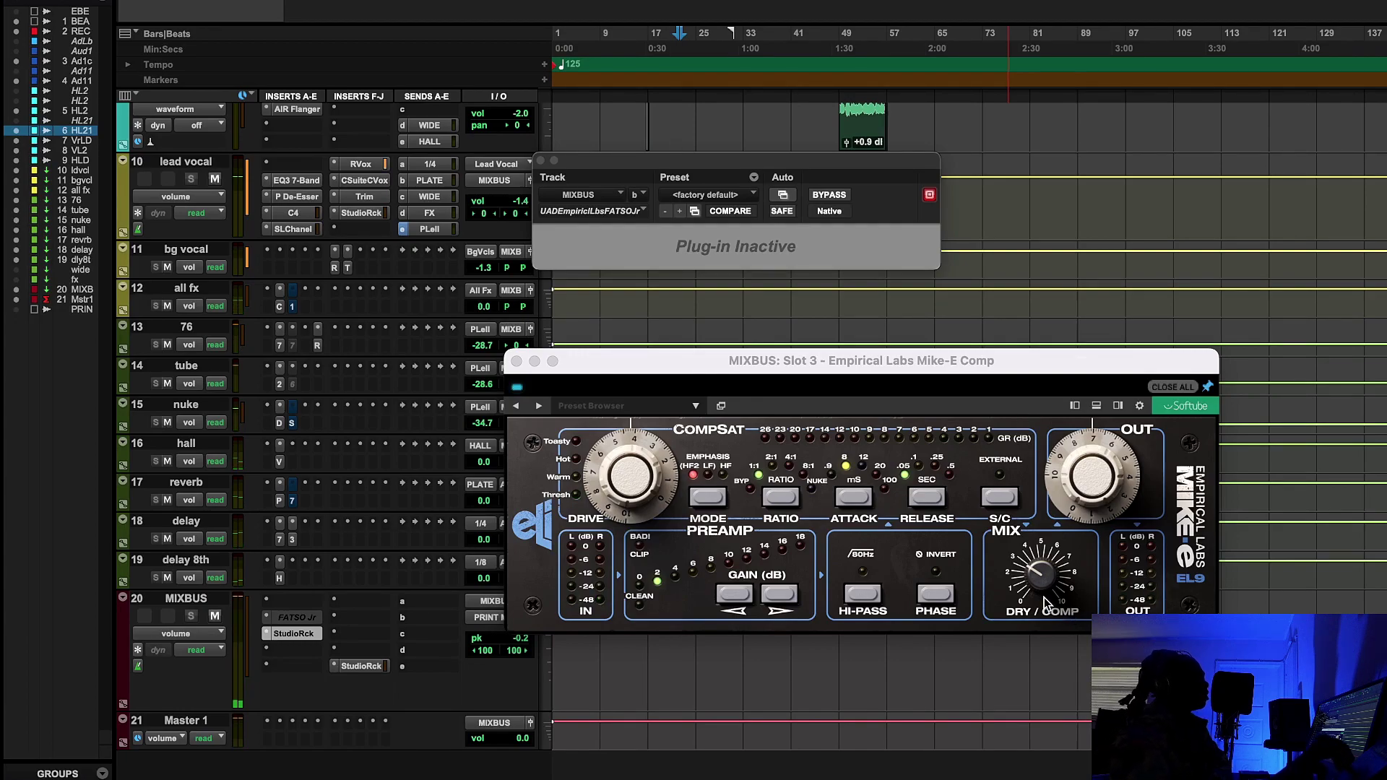